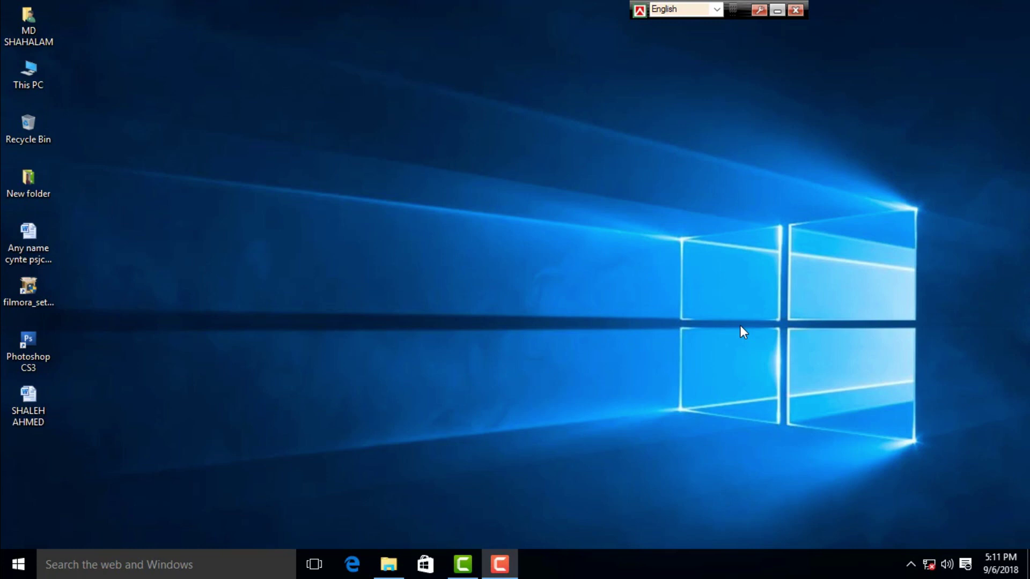
# Step: Open the Windows 10 Start menu
pyautogui.click(18, 564)
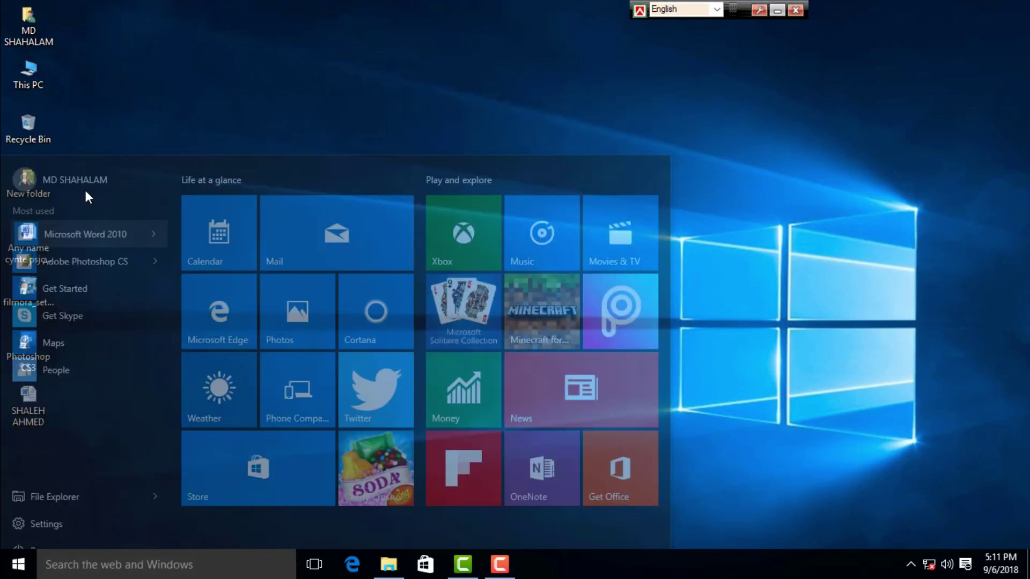
# Step: Launch Word 2010, cancel the Office activation prompt, and zoom the blank page to 140%
pyautogui.click(85, 234)
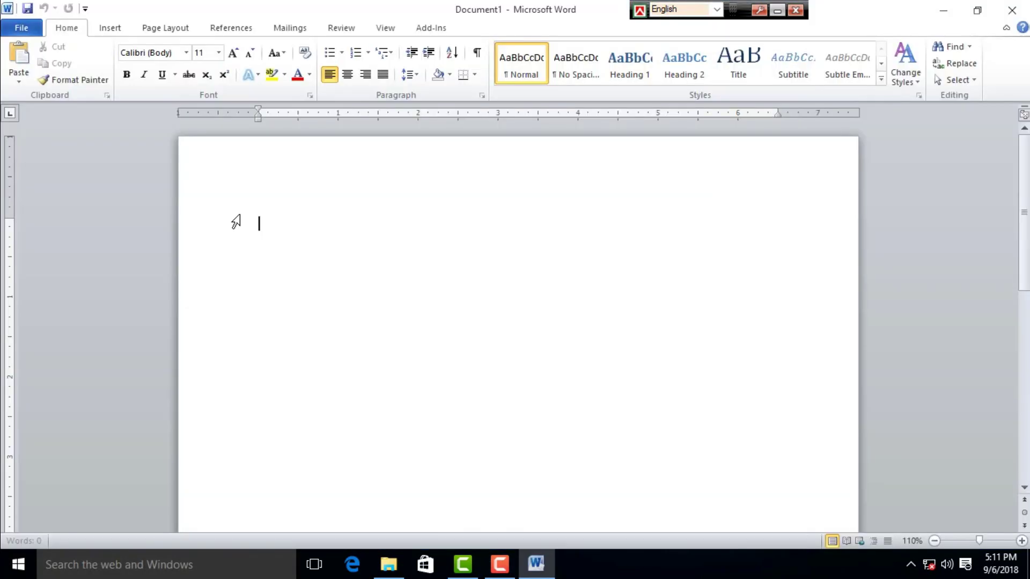
pyautogui.click(667, 425)
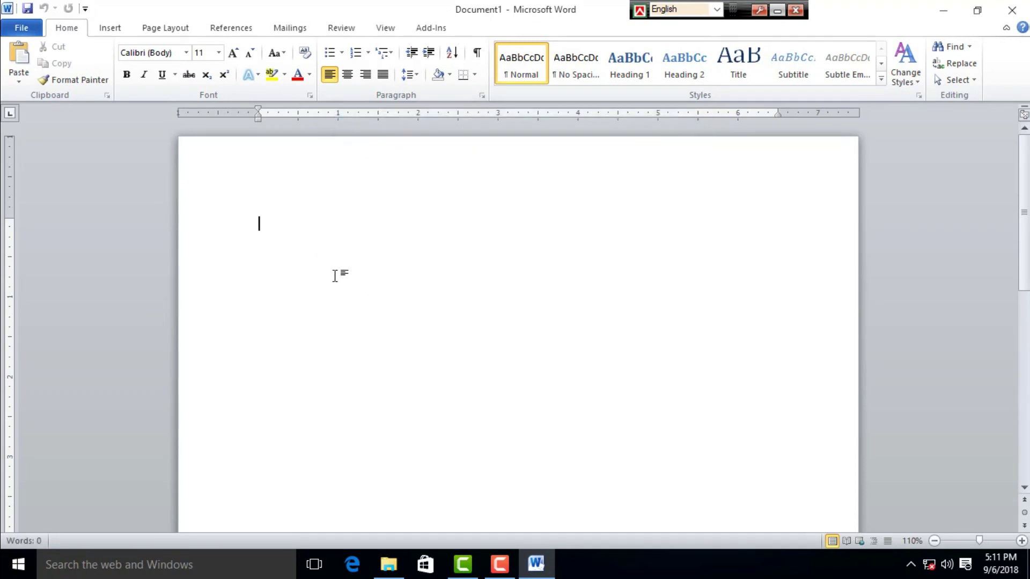
pyautogui.keyDown('ctrl'); pyautogui.scroll(2, 323, 268); pyautogui.keyUp('ctrl')
pyautogui.keyDown('ctrl'); pyautogui.scroll(1, 323, 268); pyautogui.keyUp('ctrl')
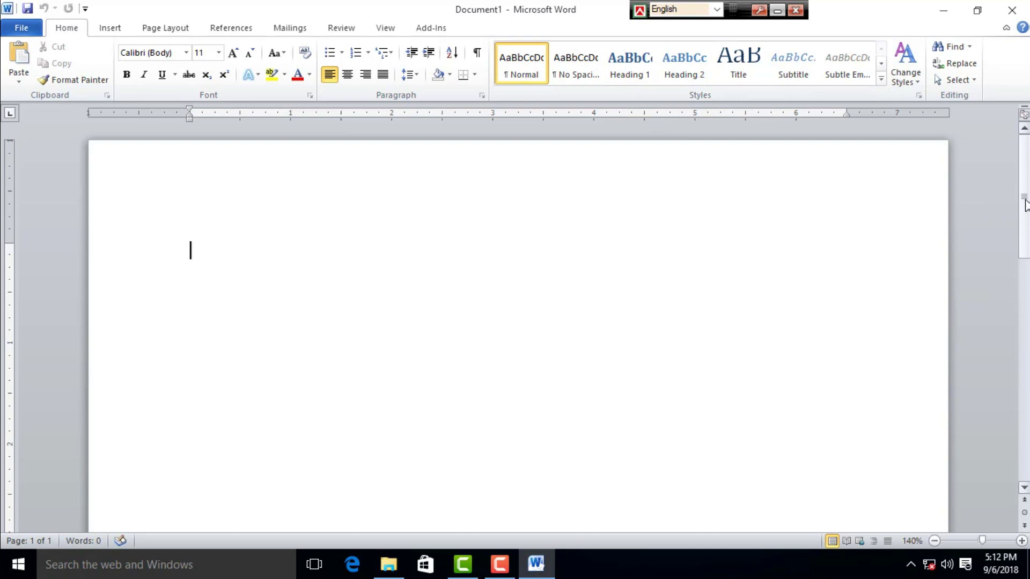
pyautogui.moveTo(1026, 204)
pyautogui.mouseDown()
pyautogui.moveTo(1025, 265)
pyautogui.moveTo(1022, 193)
pyautogui.moveTo(1024, 325)
pyautogui.moveTo(1024, 222)
pyautogui.mouseUp()
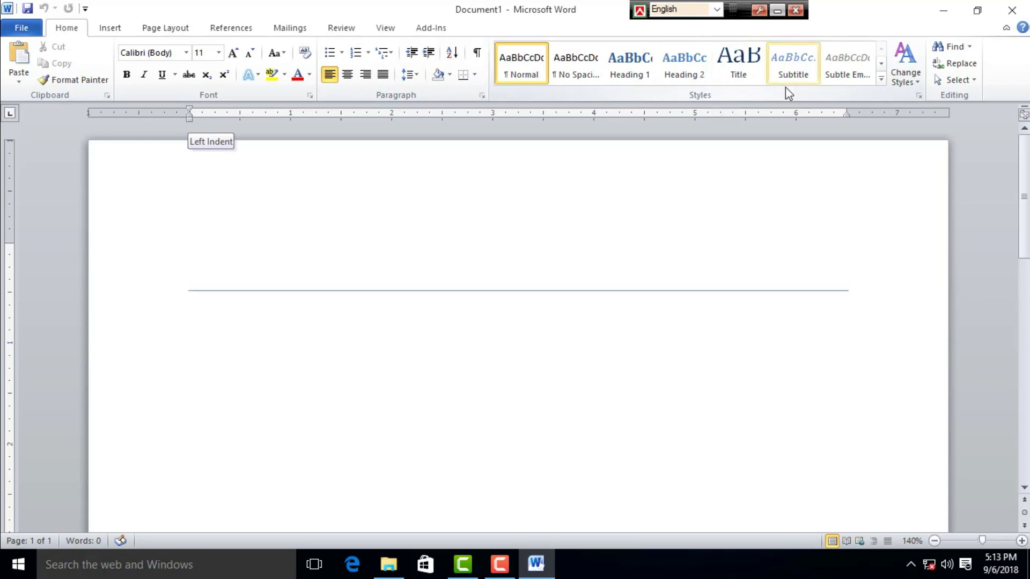
pyautogui.moveTo(1023, 185); pyautogui.dragTo(1023, 287)
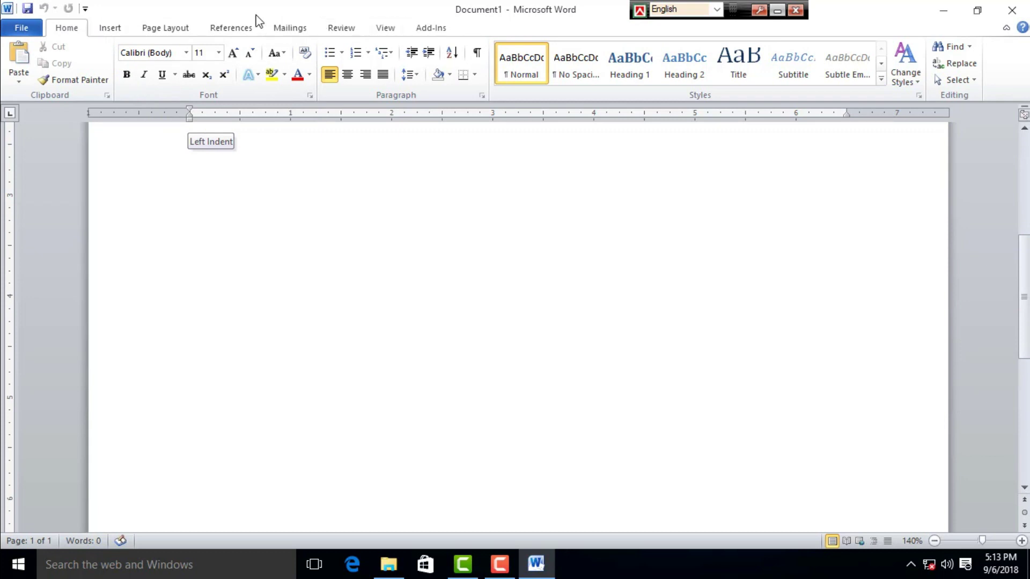
pyautogui.scroll(3, 282, 197)
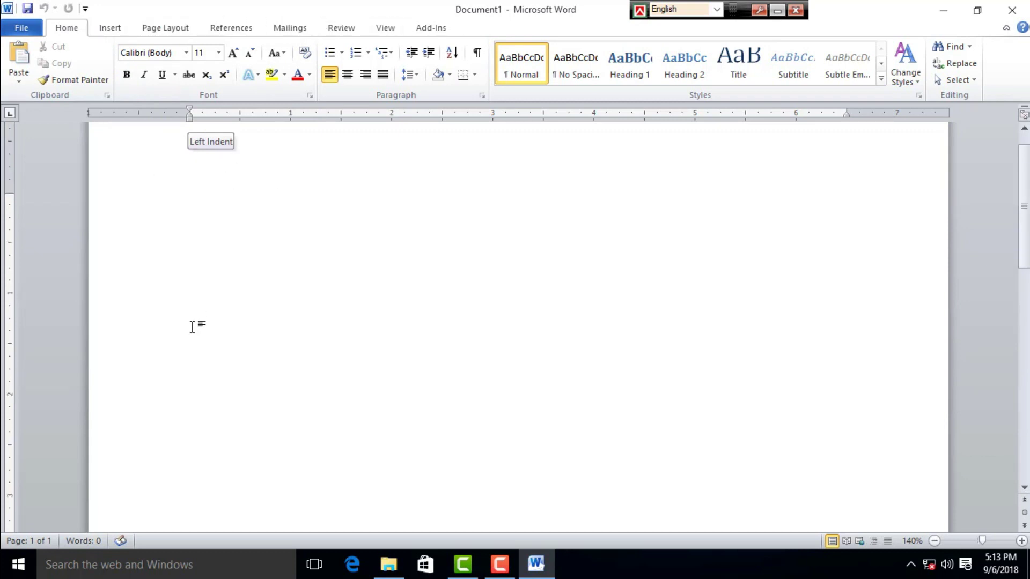
pyautogui.scroll(2, 199, 263)
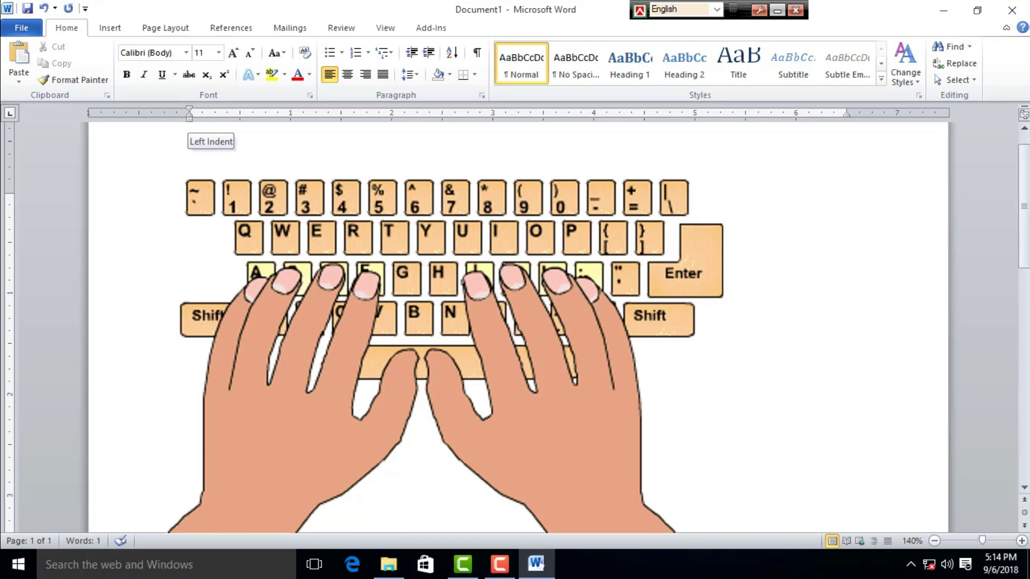
# Step: Type 'A S D F G ; L K J H', enlarge it to 43 pt, and start a new line
pyautogui.press('BackSpace')
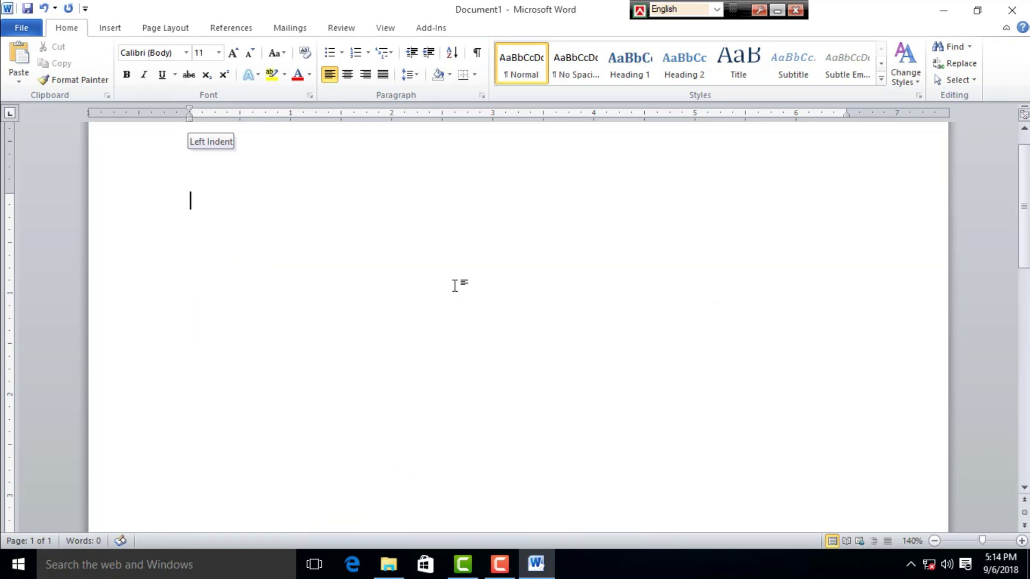
pyautogui.write('A')
pyautogui.write(';LK')
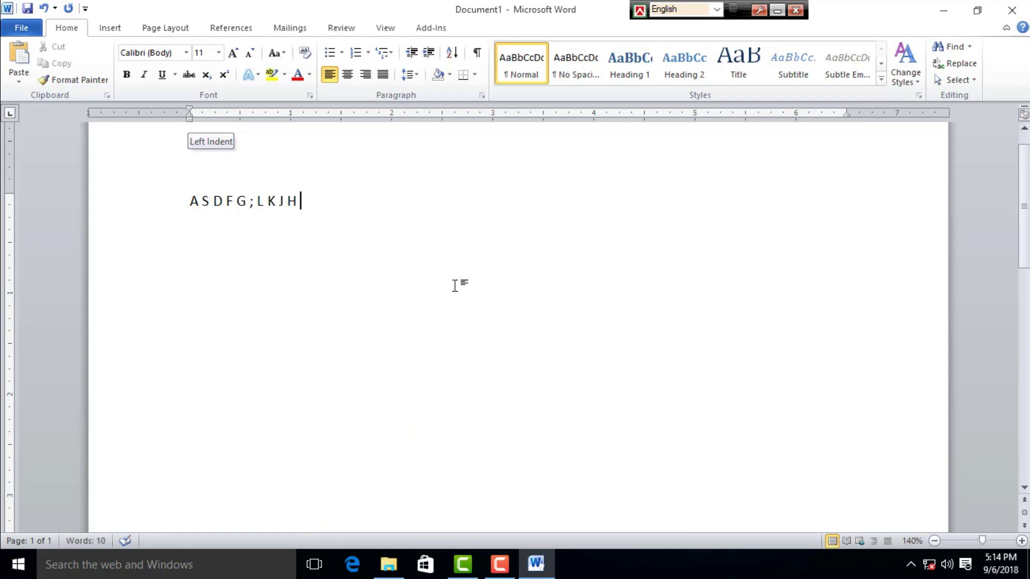
pyautogui.hotkey('ctrl', 'a')
pyautogui.hotkey('ctrl', 'shift', '.')
pyautogui.hotkey('ctrl', 'shift', '.')
pyautogui.hotkey('ctrl', 'shift', '.')
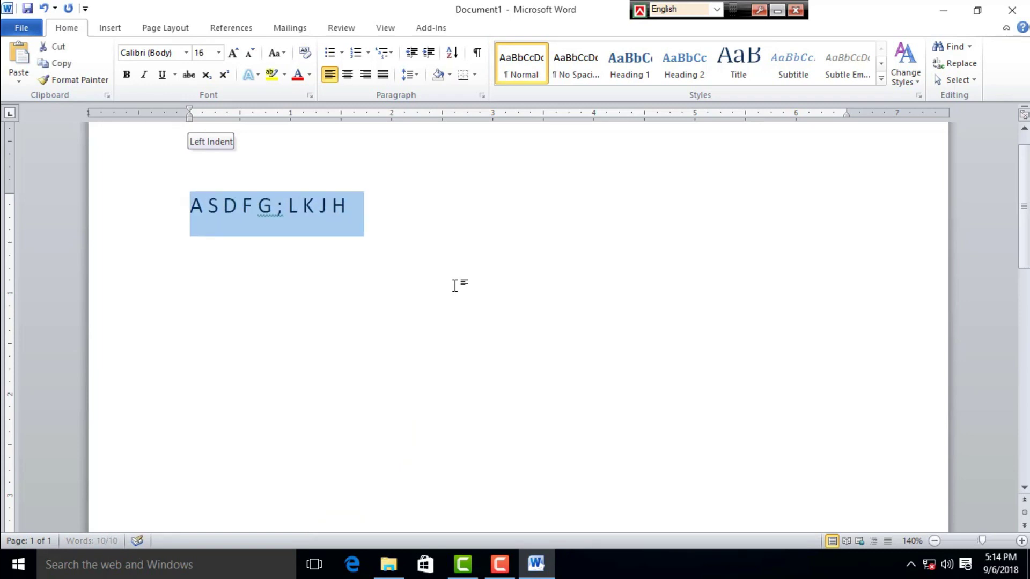
pyautogui.hotkey('ctrl', 'shift', '.')
pyautogui.hotkey('ctrl', ']')
pyautogui.hotkey('ctrl', ']')
pyautogui.hotkey('ctrl', ']')
pyautogui.hotkey('ctrl', ']')
pyautogui.hotkey('ctrl', ']')
pyautogui.hotkey('ctrl', ']')
pyautogui.hotkey('ctrl', ']')
pyautogui.hotkey('ctrl', ']')
pyautogui.hotkey('ctrl', ']')
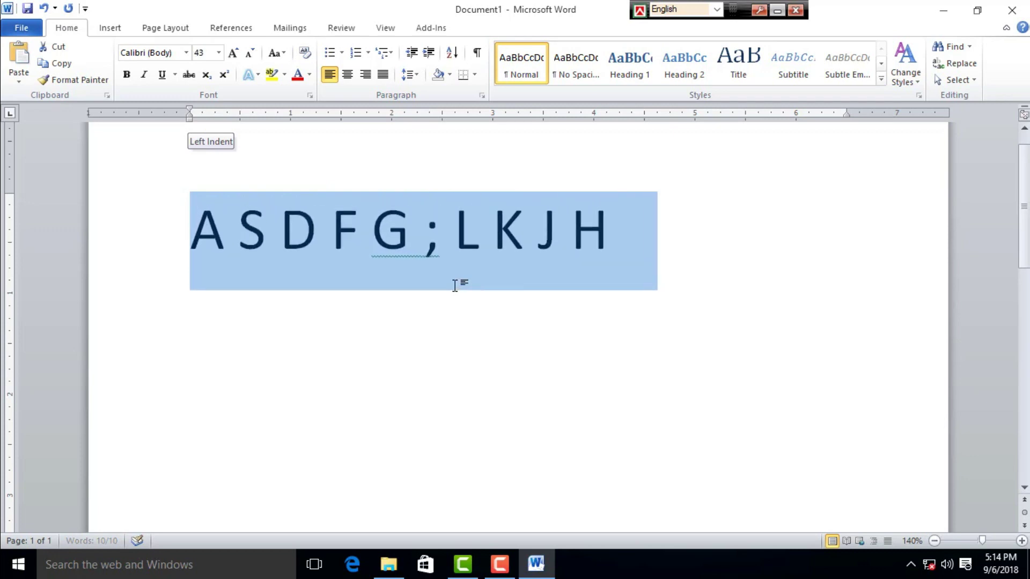
pyautogui.press('End')
pyautogui.press('Return')
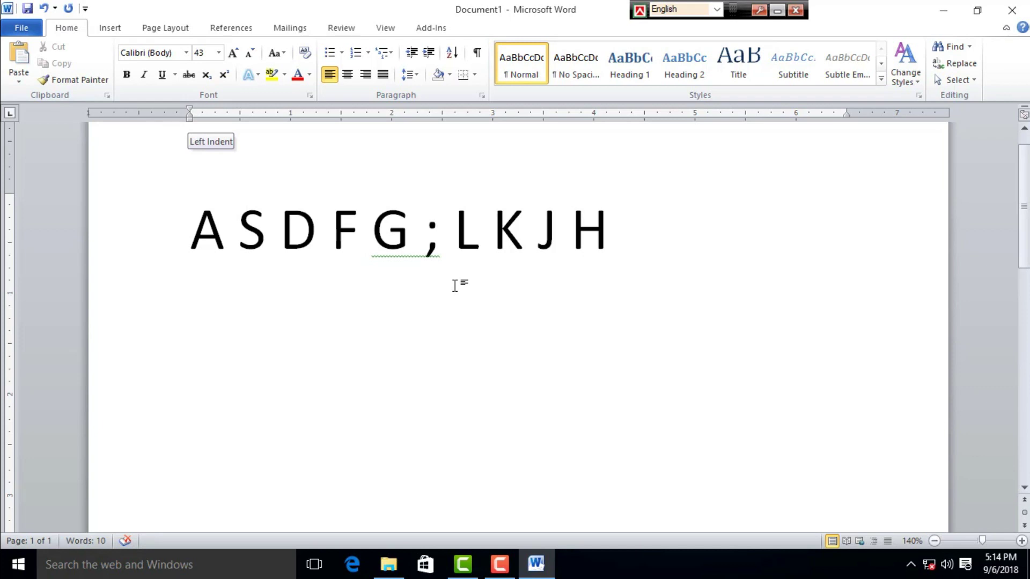
# Step: Type 'A S D F G ; L K J H' on the second line
pyautogui.write('A')
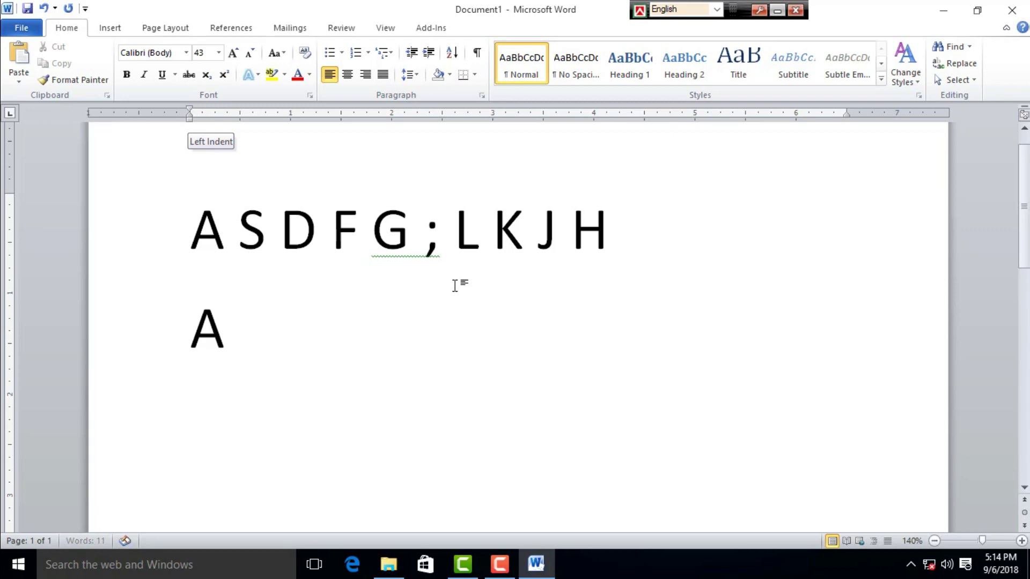
pyautogui.write(' S D F G ;')
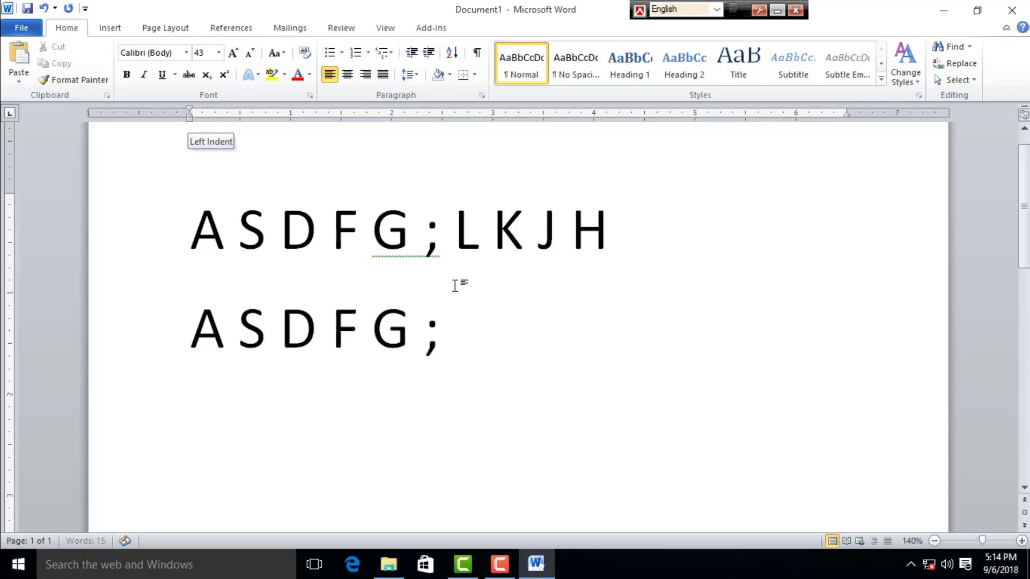
pyautogui.write(' L K J H')
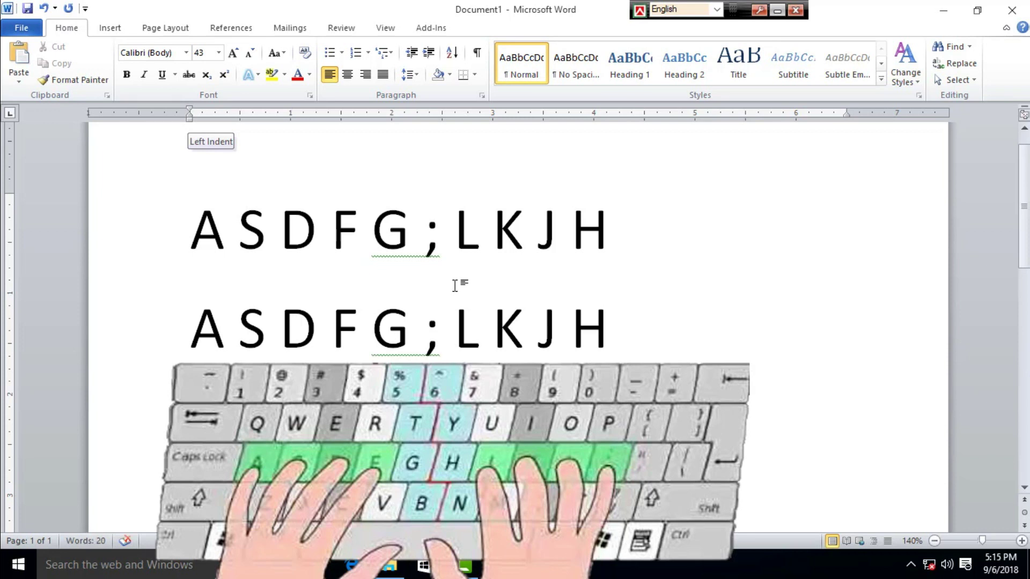
# Step: Add the line 'A A S S D D F F G G ; ;', then select and delete all text
pyautogui.press('Return')
pyautogui.write('A')
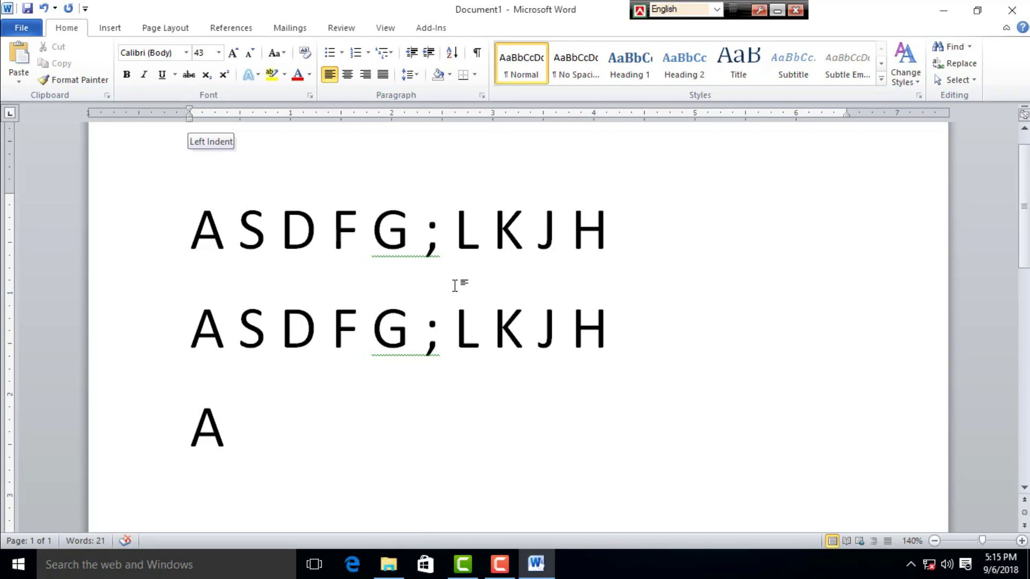
pyautogui.write('A S')
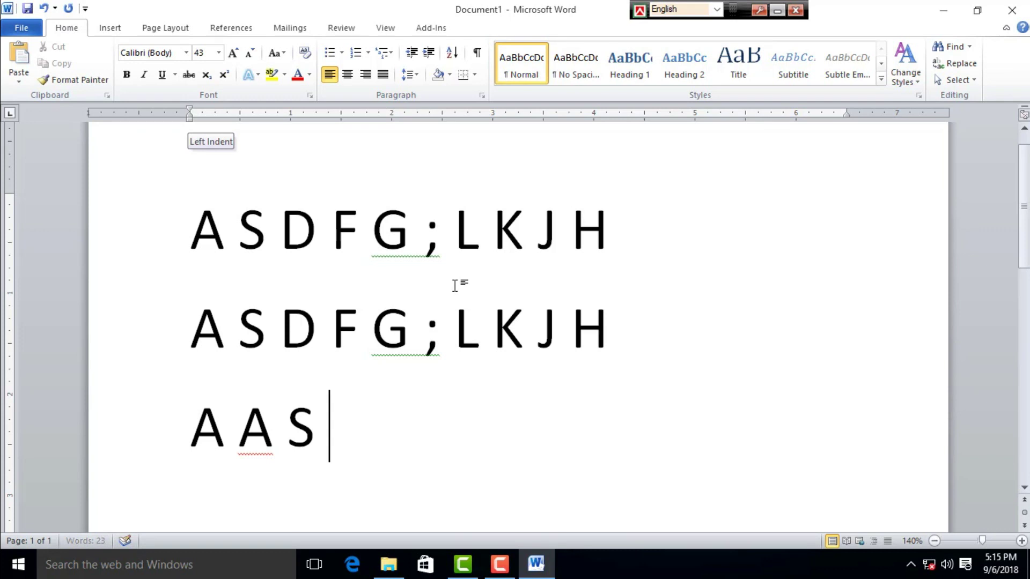
pyautogui.write(' S D ')
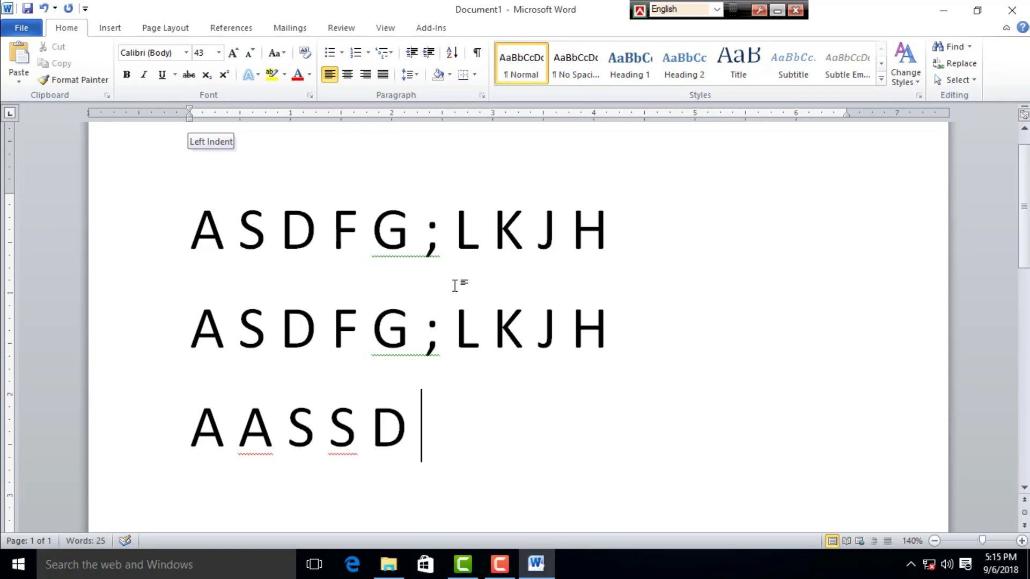
pyautogui.write('D F F')
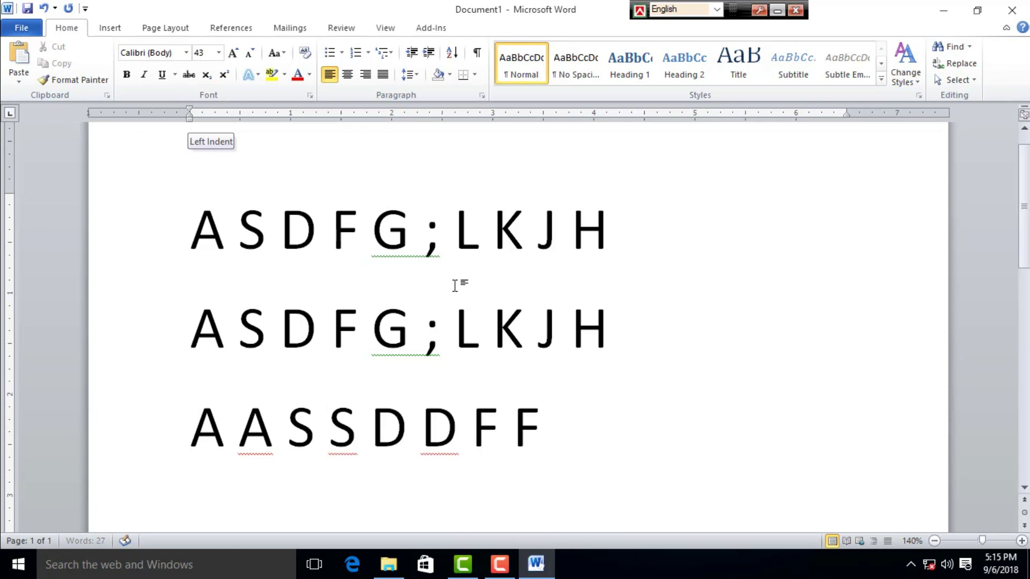
pyautogui.write(' G G ;')
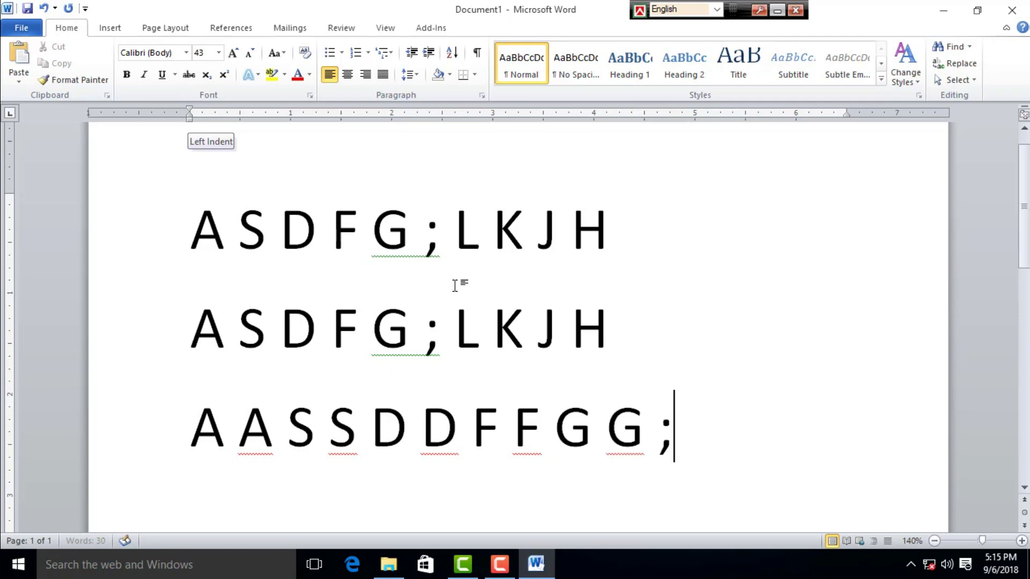
pyautogui.write(' ;')
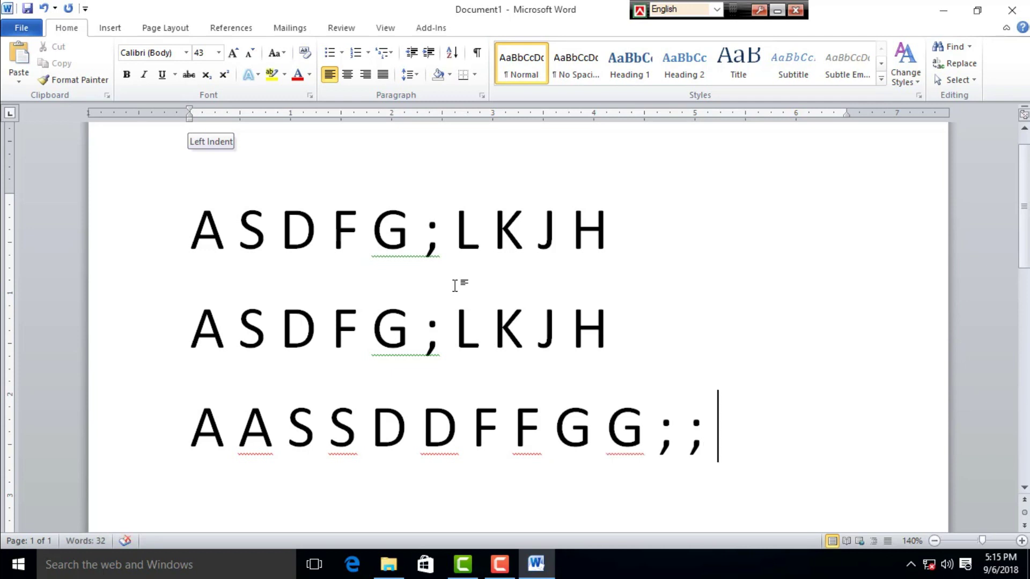
pyautogui.hotkey('ctrl', 'a')
pyautogui.press('Delete')
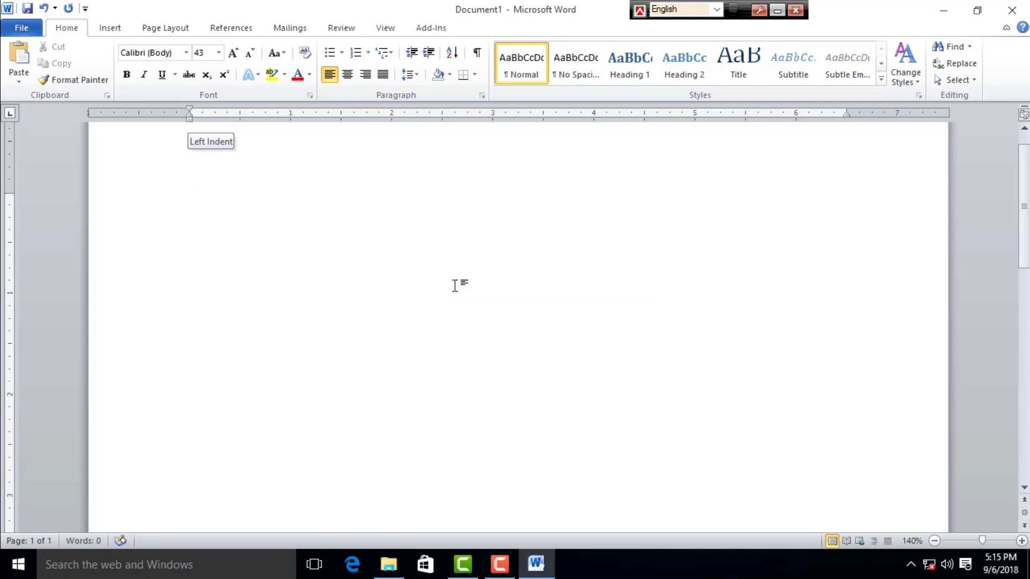
# Step: Retype 'A S D F G ; L K J H' and start a new line below it
pyautogui.write('A S D F')
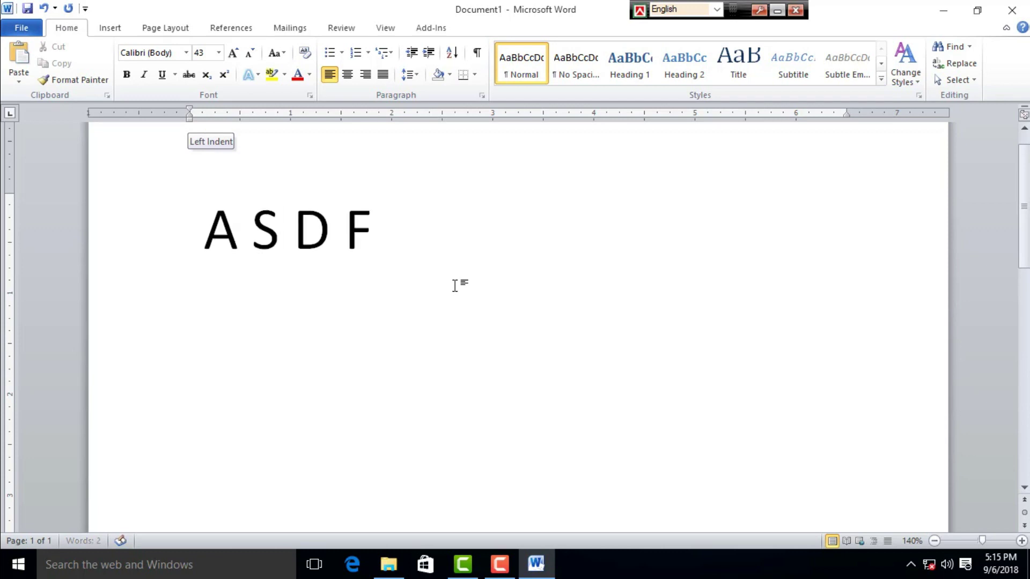
pyautogui.write(' G ; L K J')
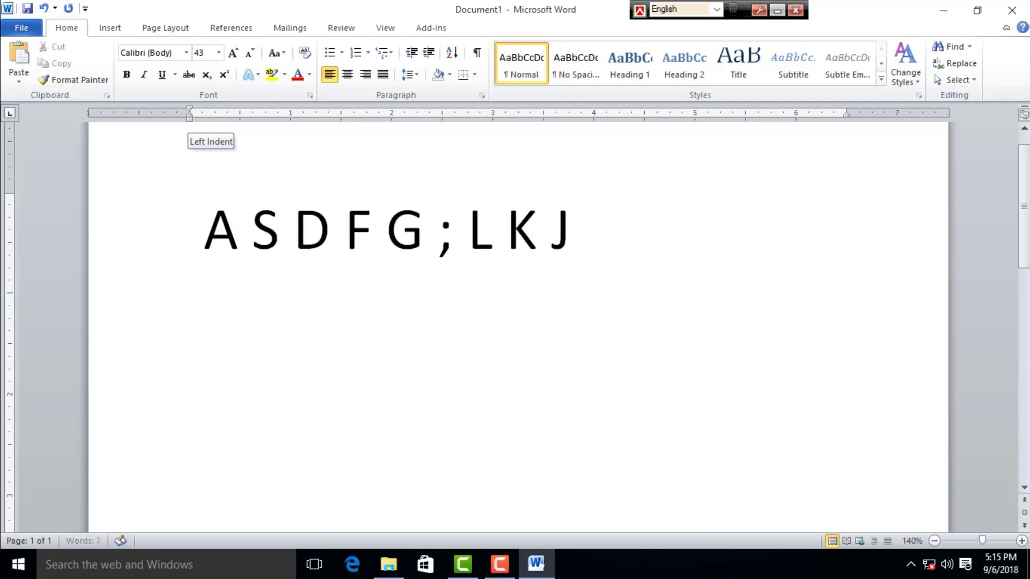
pyautogui.write(' H')
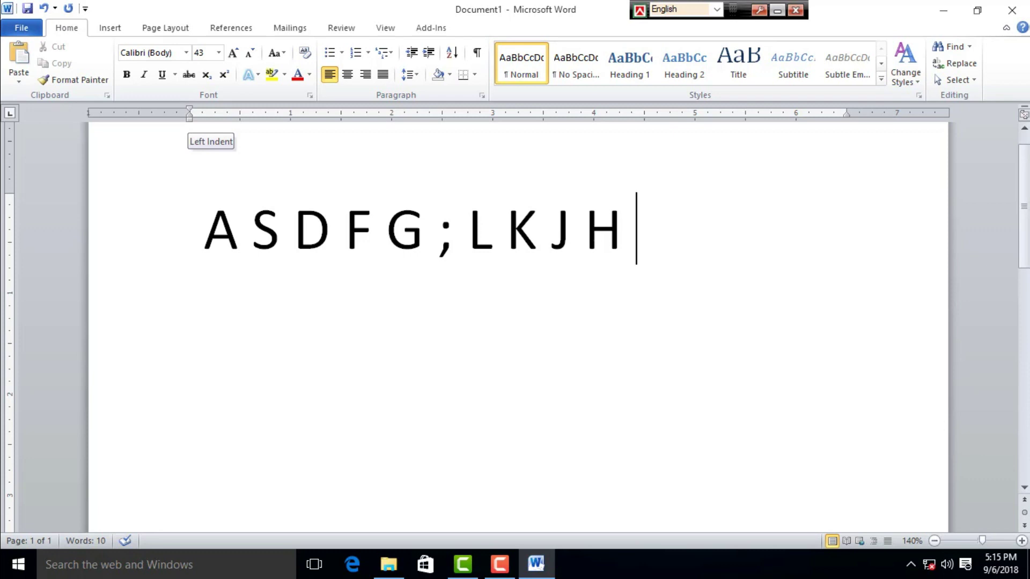
pyautogui.press('Return')
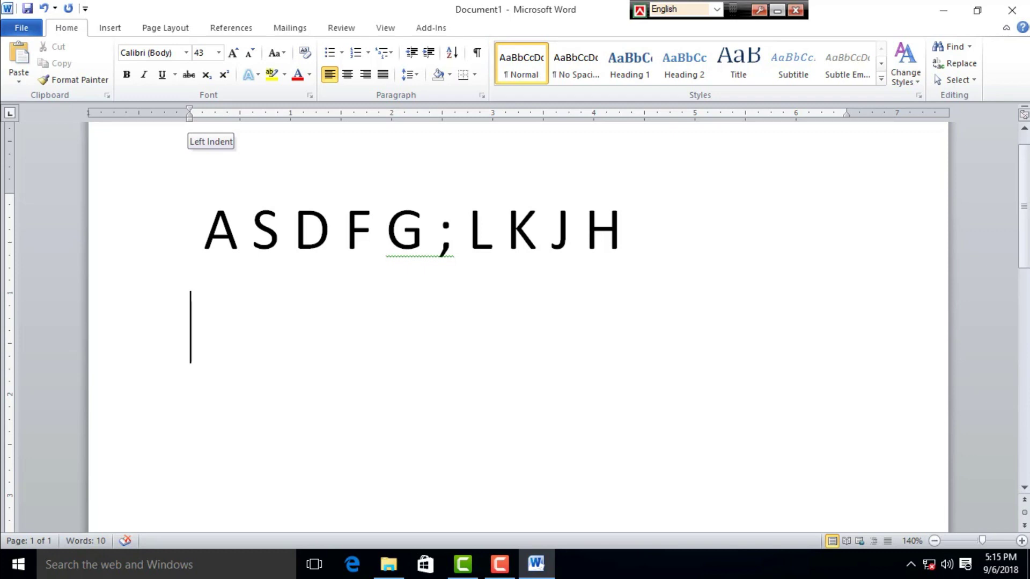
# Step: Type 'A S D F ; L K J H ; L K J H F G' and select all the text
pyautogui.write('A')
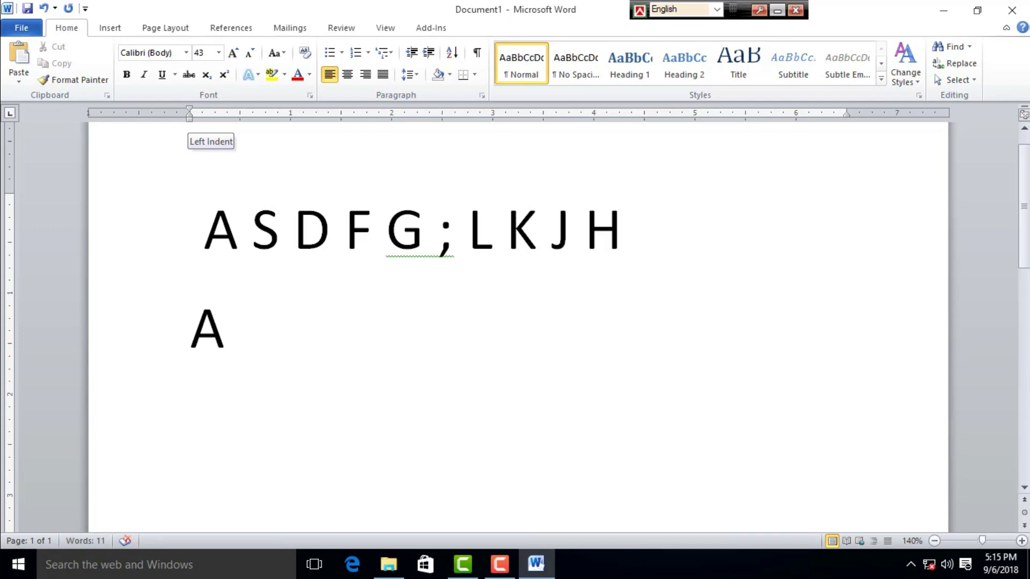
pyautogui.write(' S')
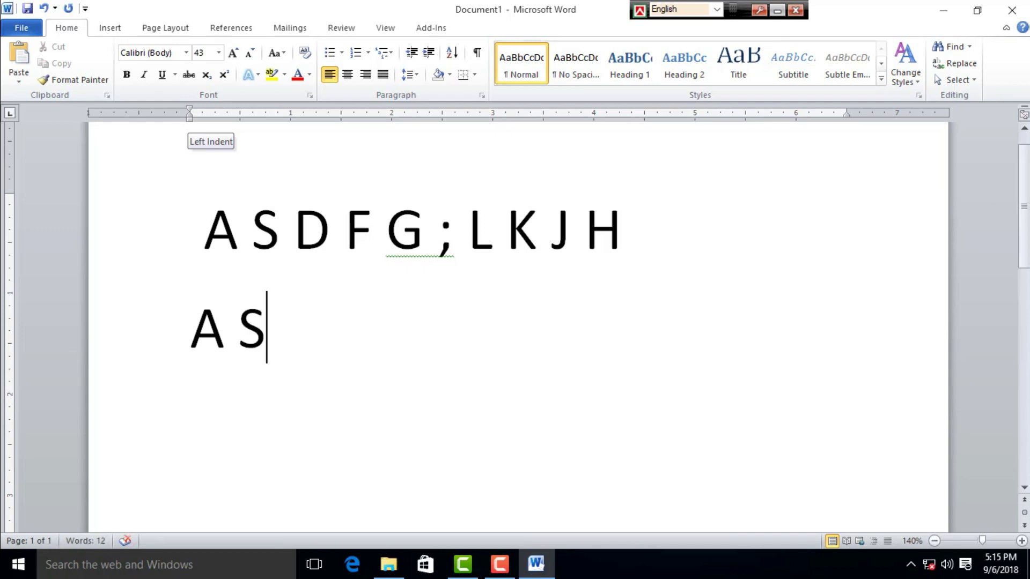
pyautogui.write(' D F')
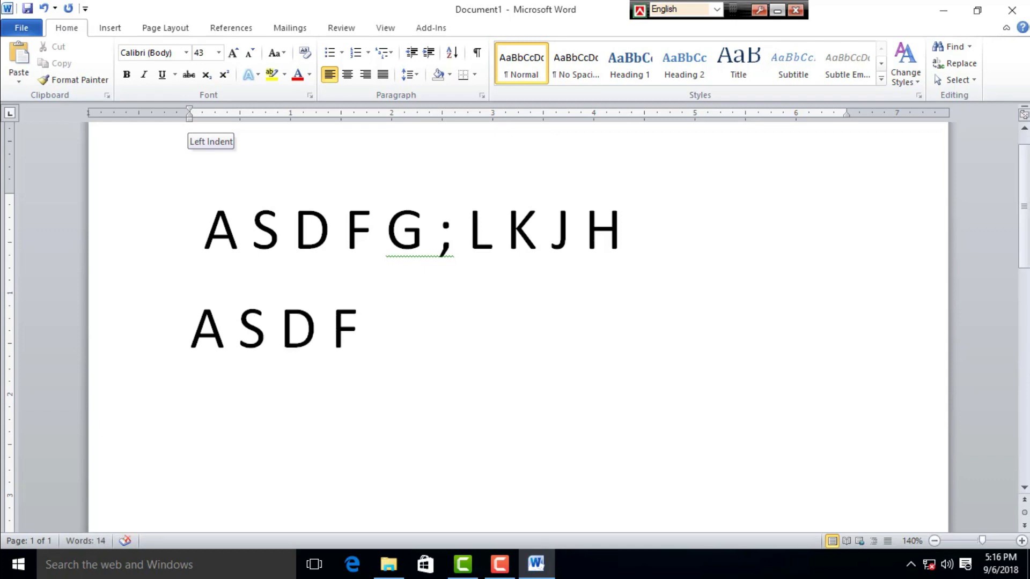
pyautogui.write(' ; ')
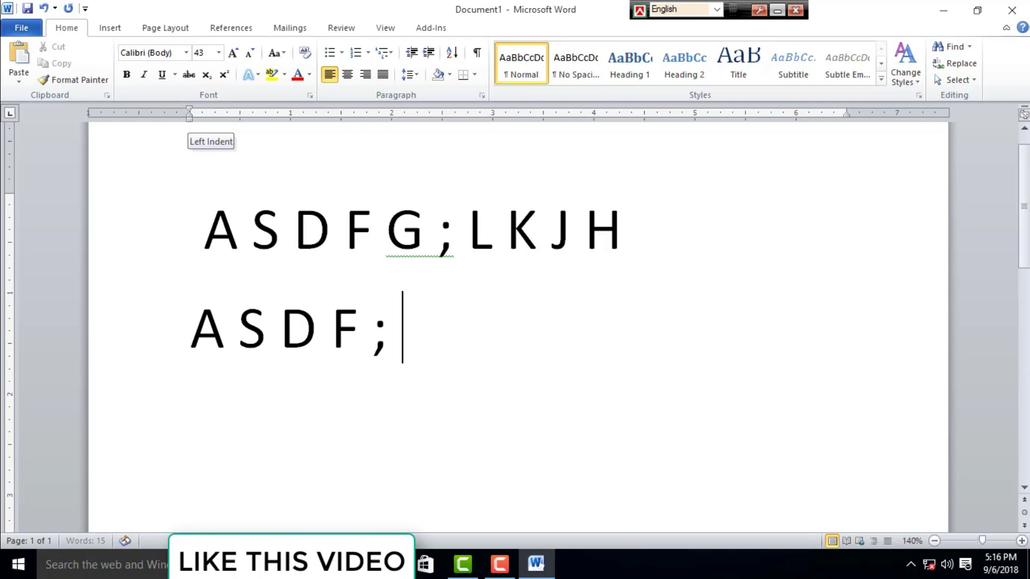
pyautogui.write('L K J H ')
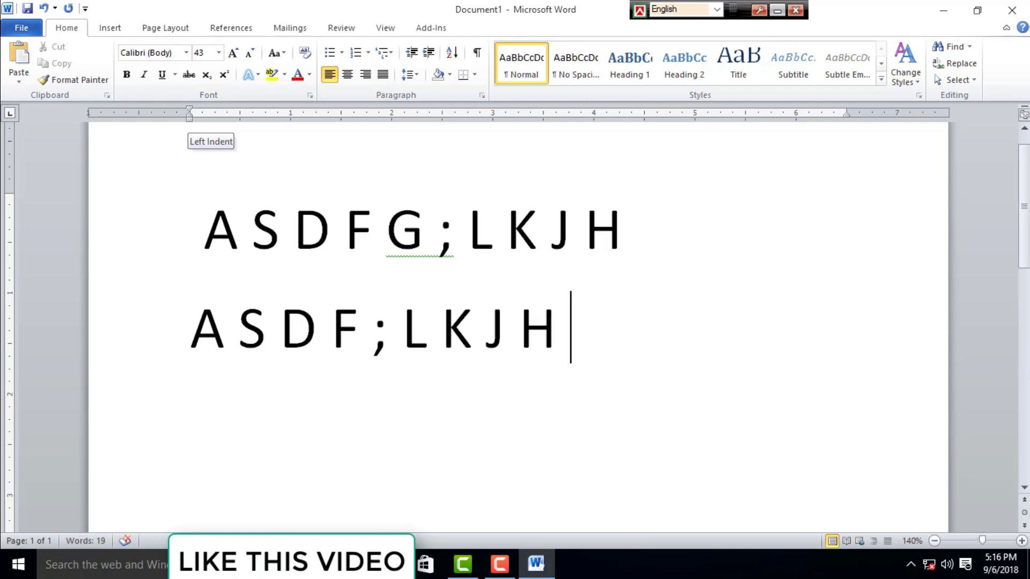
pyautogui.write(';')
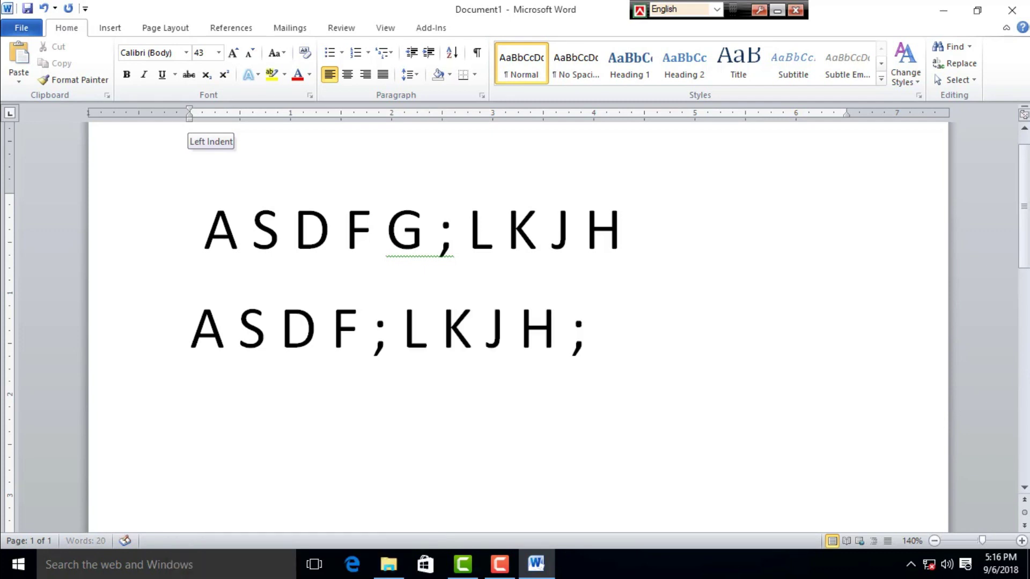
pyautogui.write(' L K J')
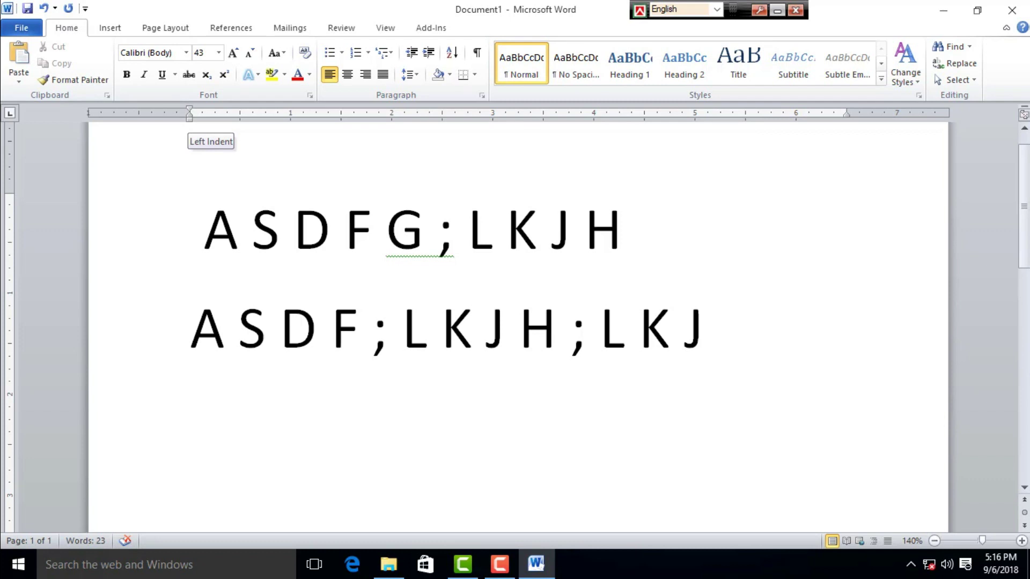
pyautogui.write('H ')
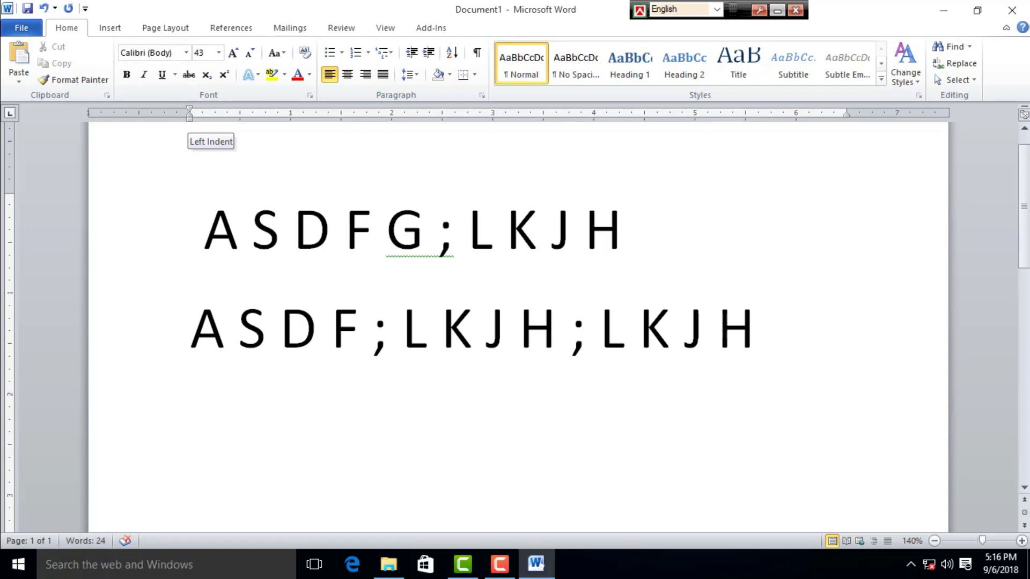
pyautogui.write('F G')
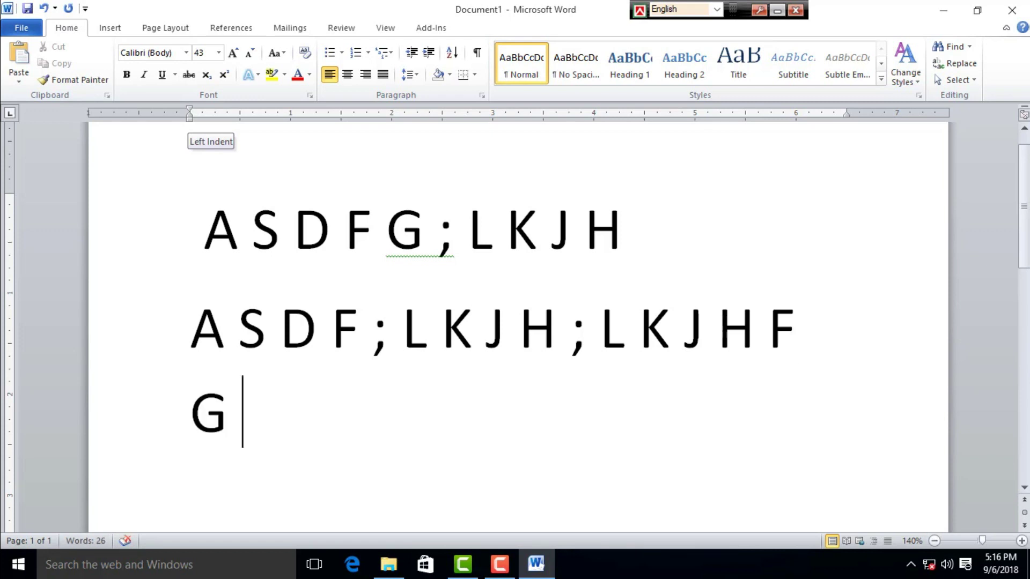
pyautogui.hotkey('ctrl', 'a')
# Step: Delete everything, retype 'A S D F G ; L K J H', and start a new line
pyautogui.press('BackSpace')
pyautogui.write('A S')
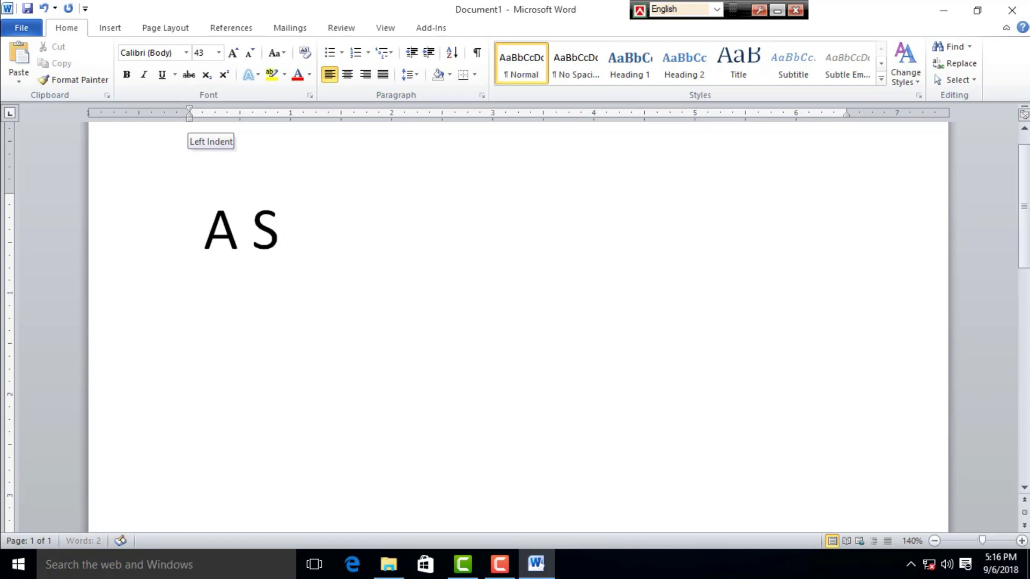
pyautogui.write(' D F G ; ')
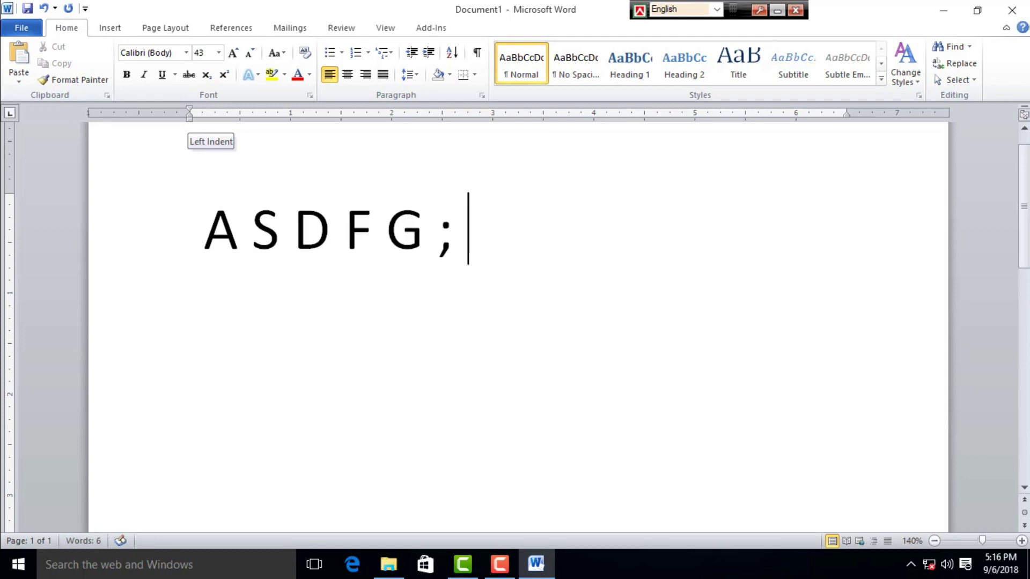
pyautogui.write('L K J H')
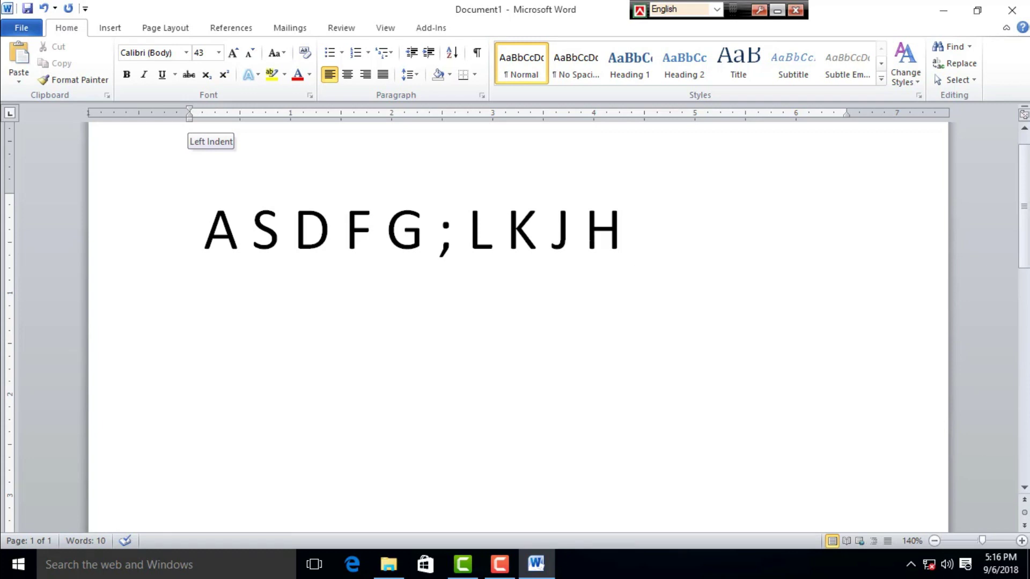
pyautogui.press('Return')
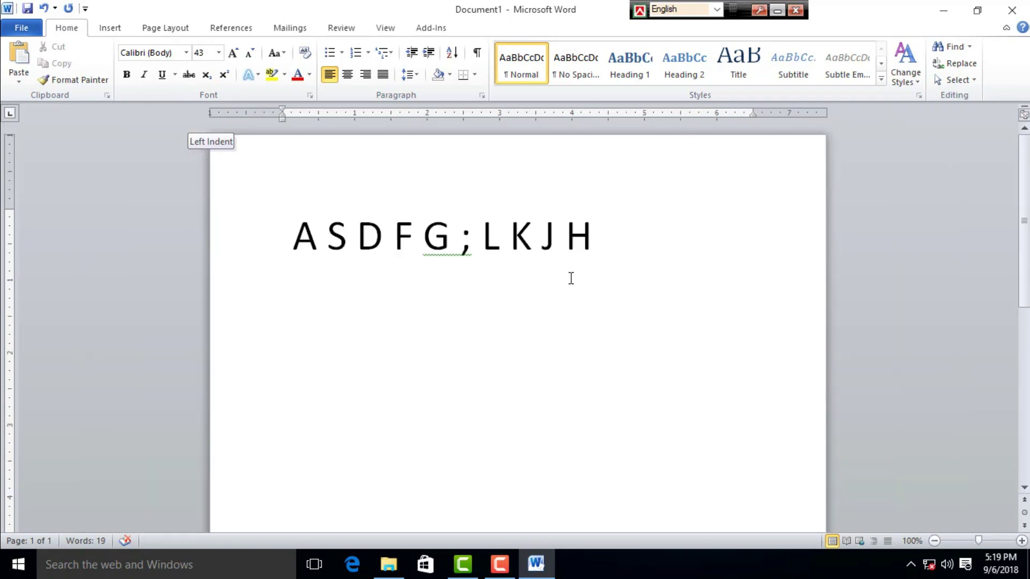
# Step: Add the lowercase line 'asdfg ;lkjh' below the first row
pyautogui.click(637, 242)
pyautogui.press('Return')
pyautogui.write('asd')
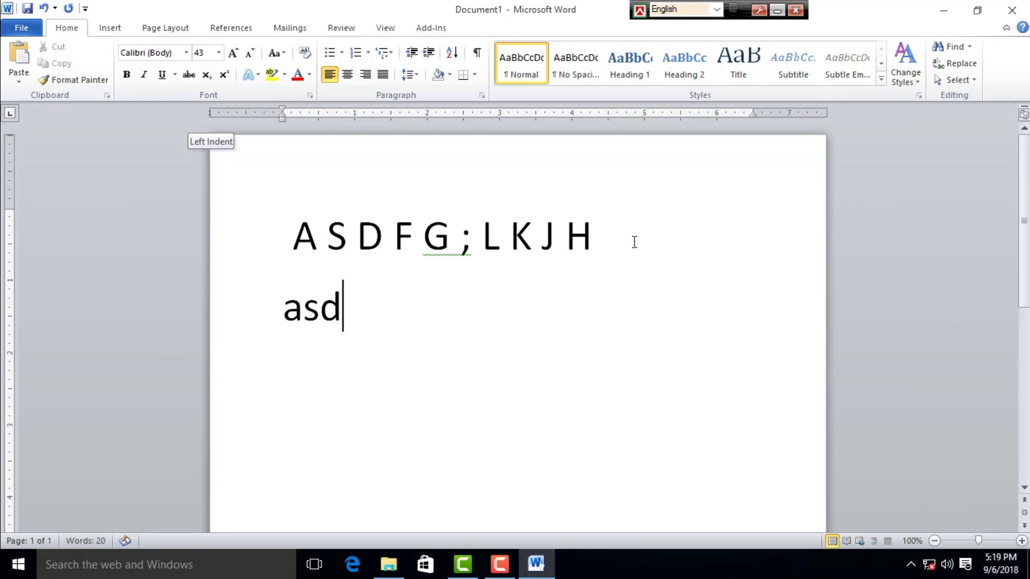
pyautogui.write('fg')
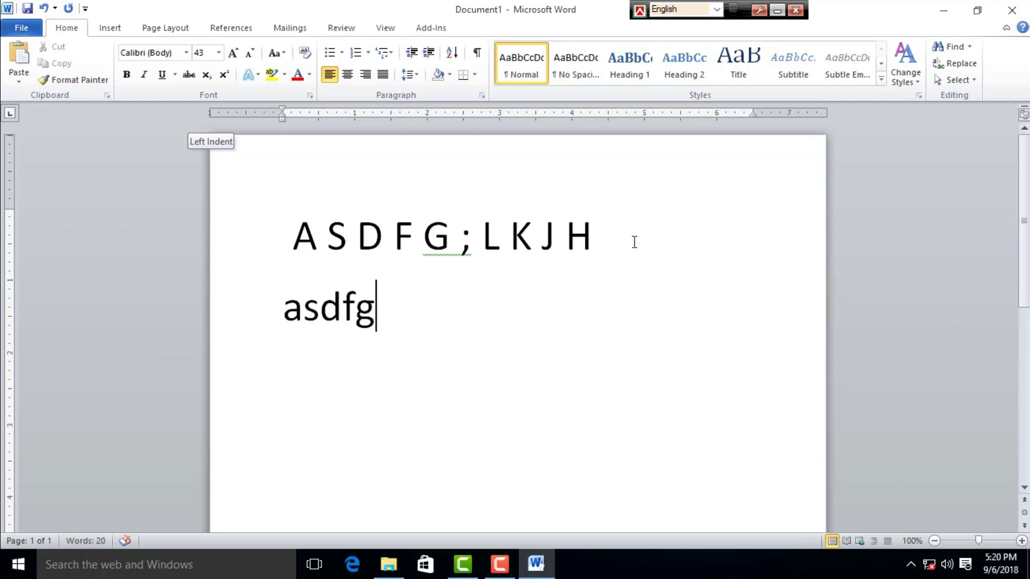
pyautogui.write(' ;lkjh')
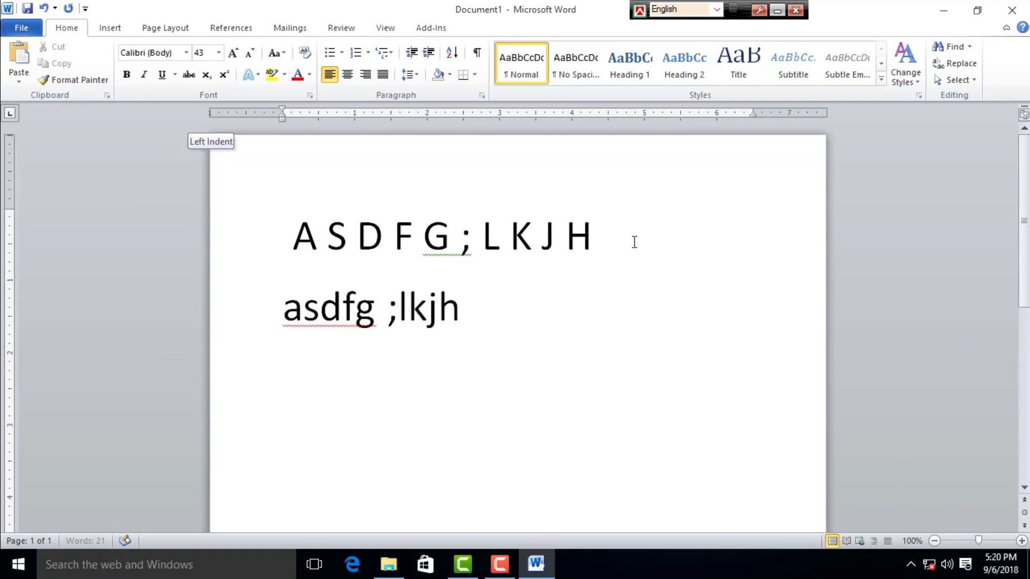
# Step: On a new line, type 'the quick brown fox jumps over the lazy dog', fixing the 'ovet' typo
pyautogui.press('Return')
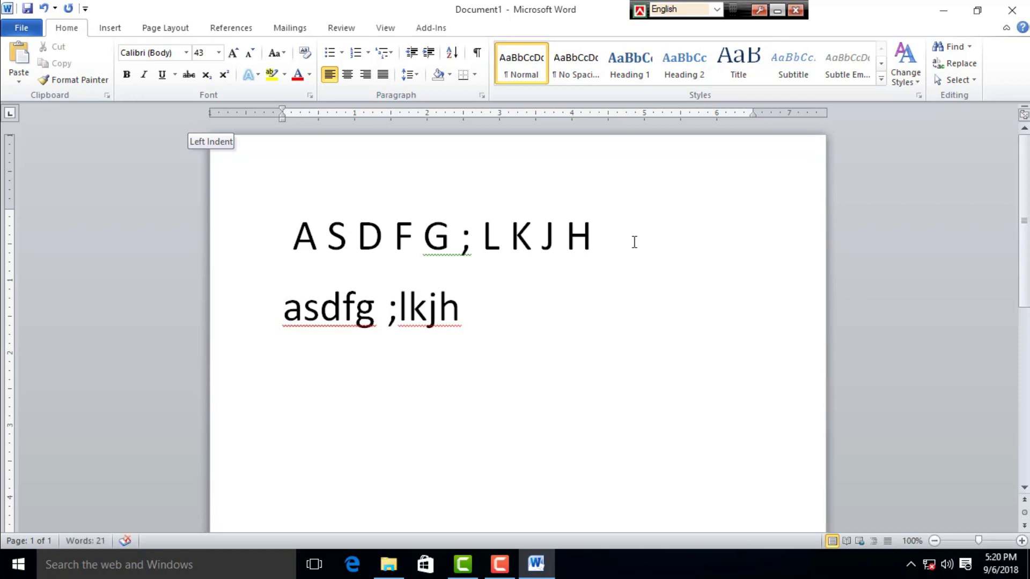
pyautogui.write('the ')
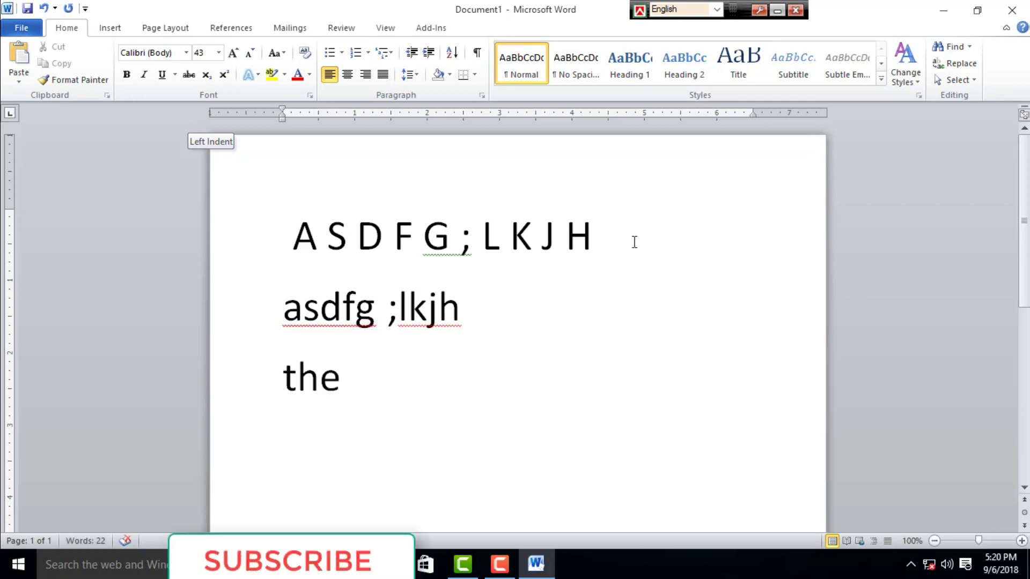
pyautogui.write('quick')
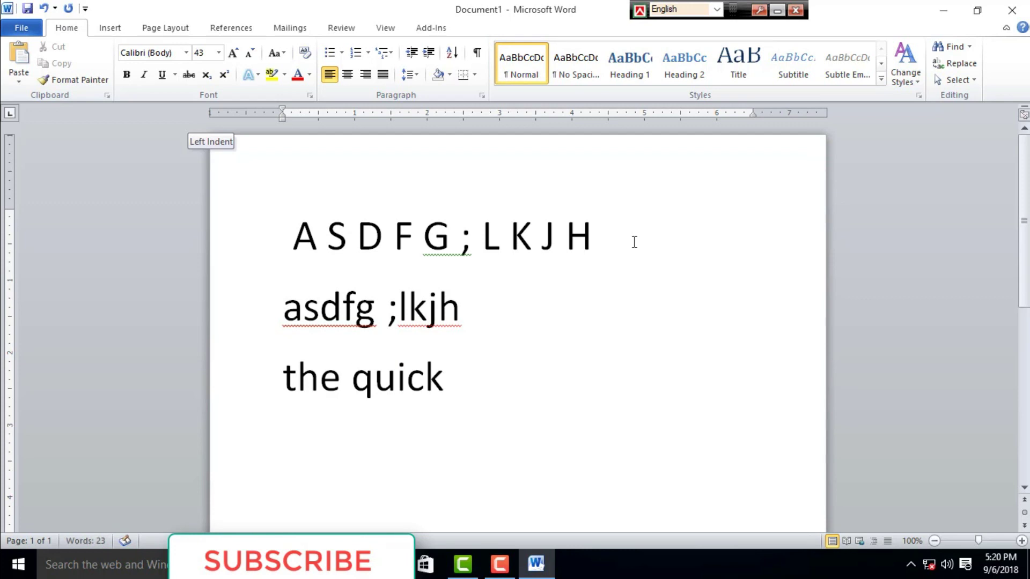
pyautogui.write(' br')
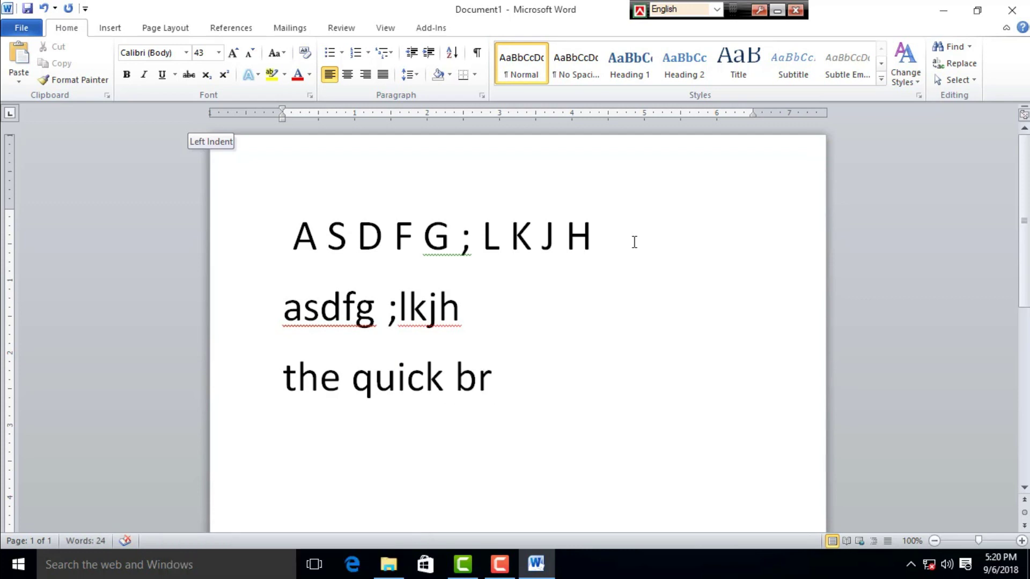
pyautogui.write('own ')
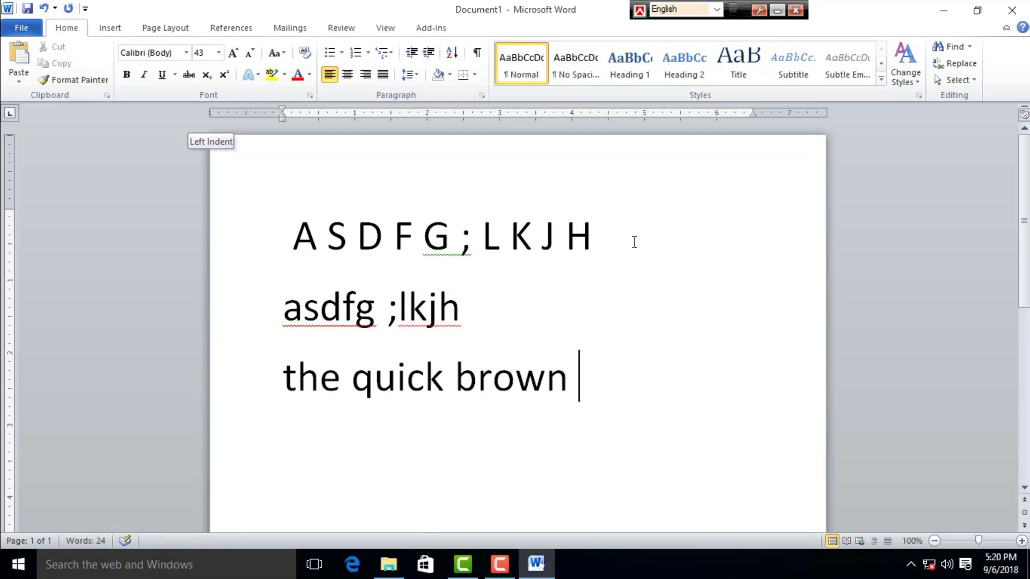
pyautogui.write('fox ju')
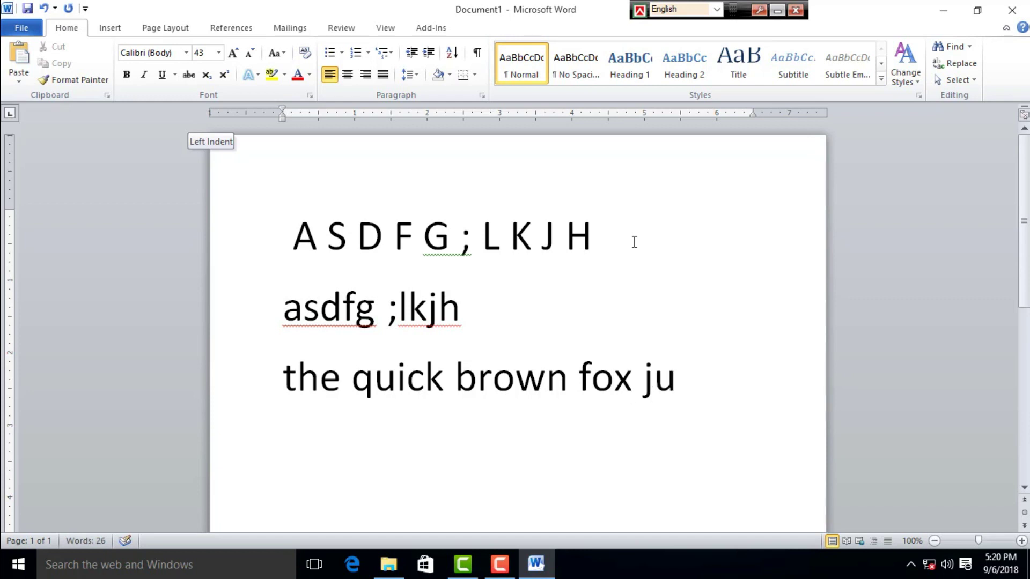
pyautogui.write('mps ')
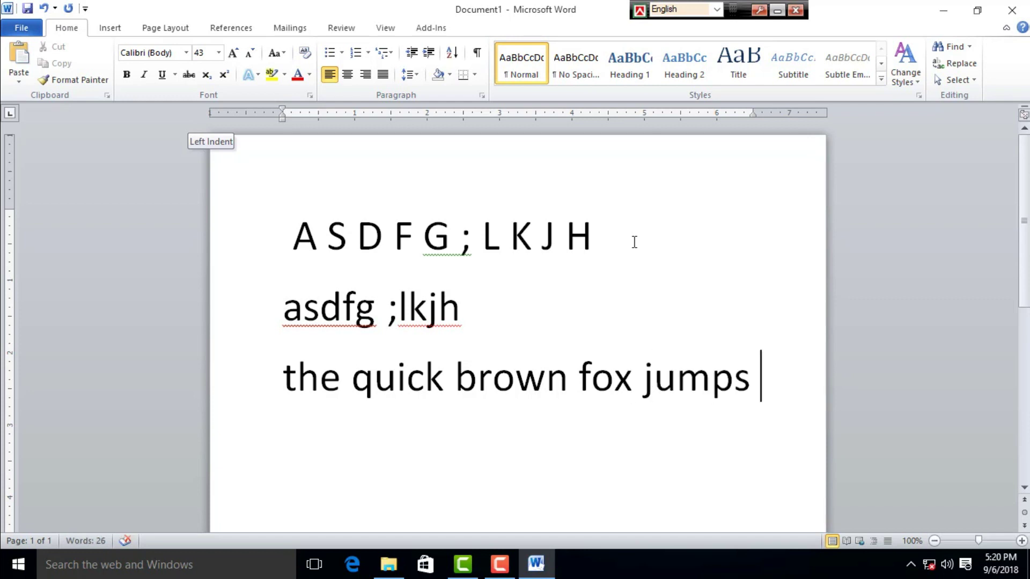
pyautogui.write('ovet')
pyautogui.press('BackSpace')
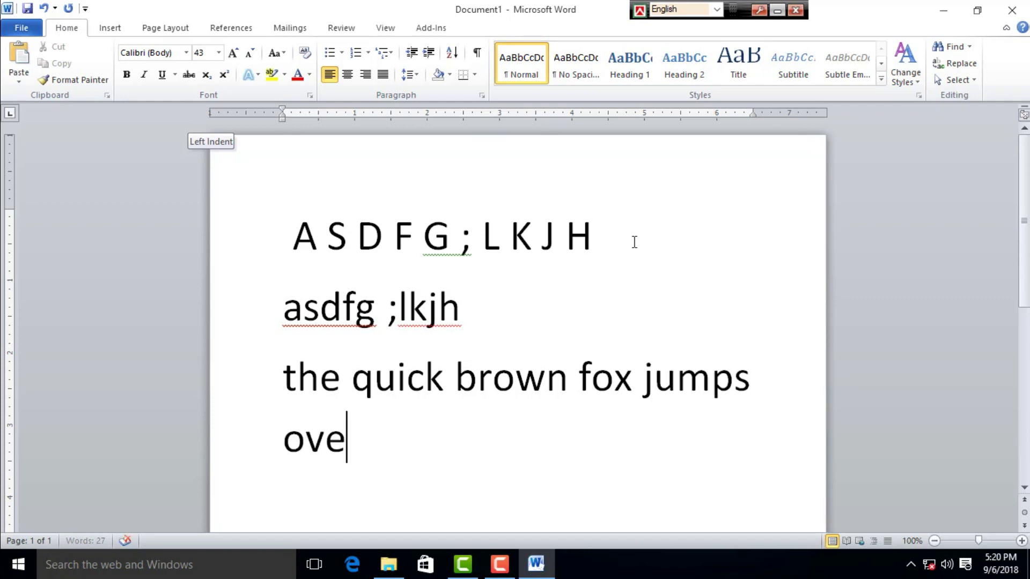
pyautogui.write('r')
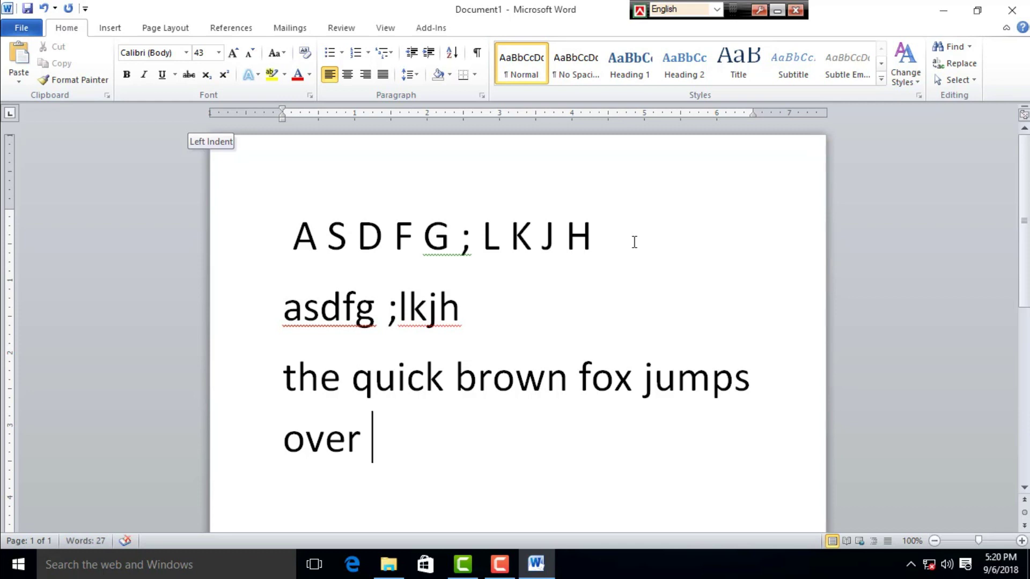
pyautogui.write(' t')
pyautogui.write('he')
pyautogui.write('la')
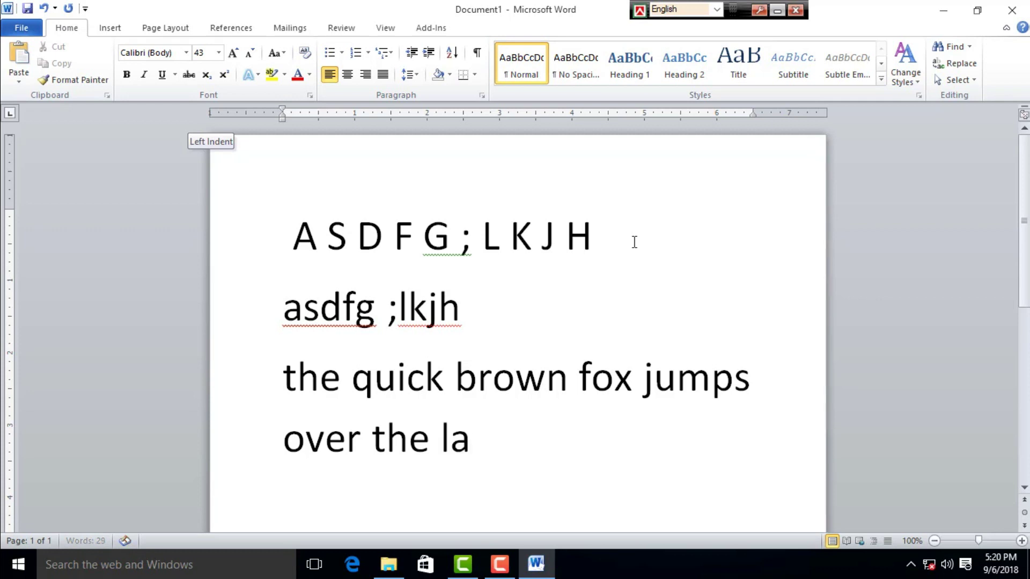
pyautogui.write('zy ')
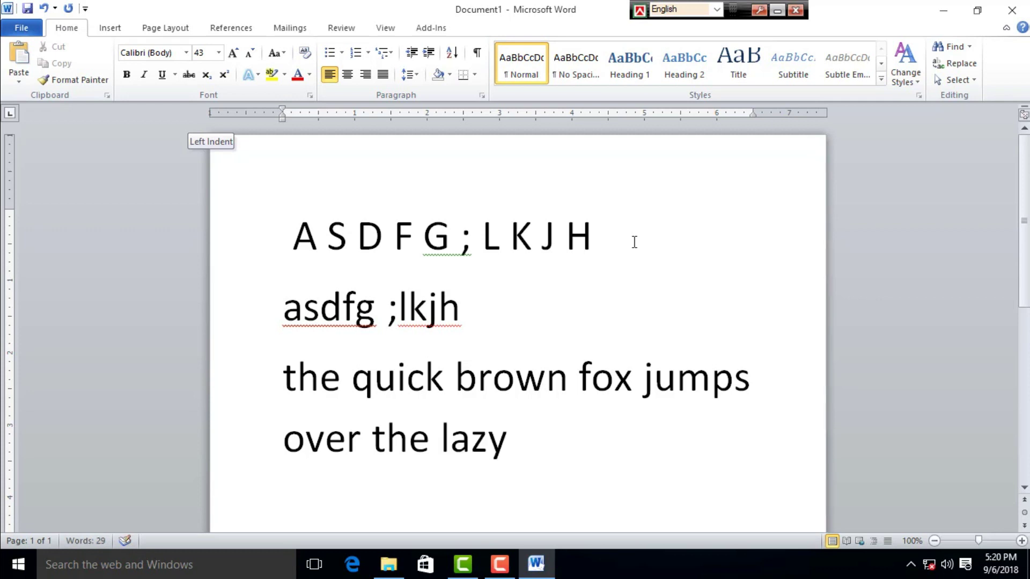
pyautogui.write('dog')
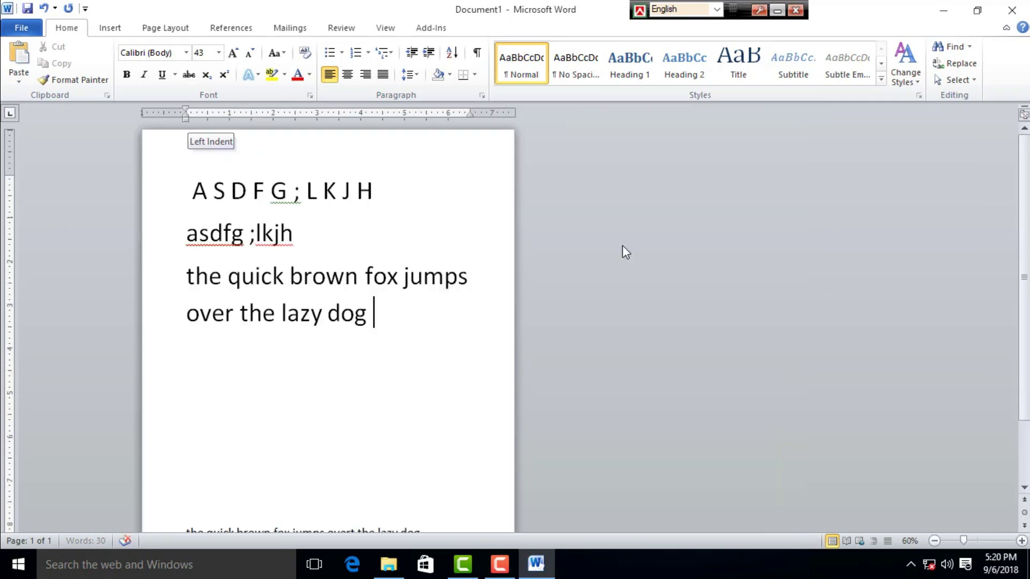
# Step: Select the text from 'asdfg ;lkjh' to the end and reduce its font size
pyautogui.keyDown('ctrl'); pyautogui.scroll(-4, 622, 246); pyautogui.keyUp('ctrl')
pyautogui.moveTo(414, 310)
pyautogui.mouseDown()
pyautogui.moveTo(100, 251)
pyautogui.moveTo(104, 268)
pyautogui.mouseUp()
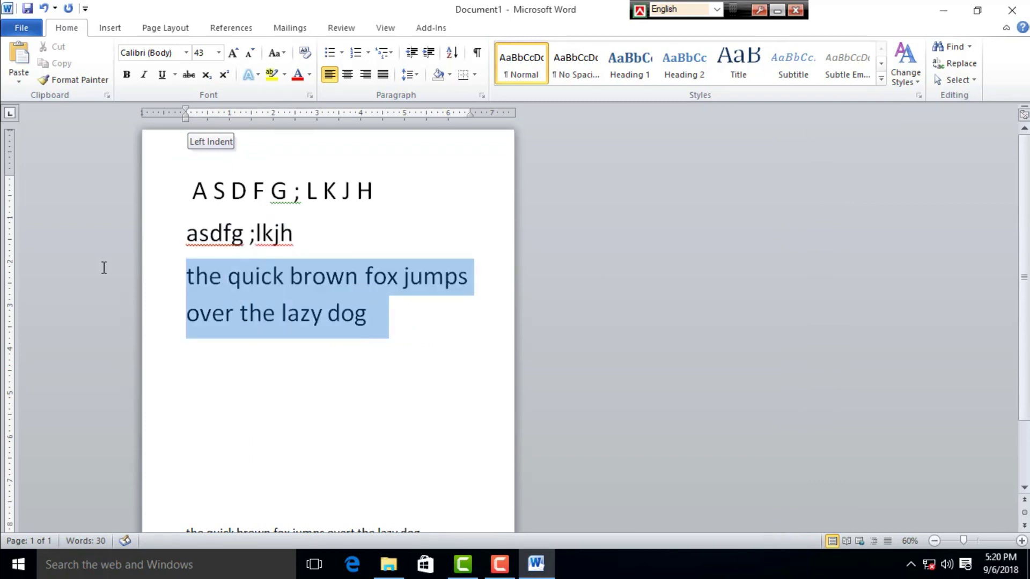
pyautogui.hotkey('ctrl', '[')
pyautogui.hotkey('ctrl', '[')
pyautogui.hotkey('ctrl', '[')
pyautogui.hotkey('ctrl', '[')
pyautogui.hotkey('ctrl', '[')
pyautogui.hotkey('ctrl', '[')
pyautogui.hotkey('ctrl', '[')
pyautogui.hotkey('ctrl', '[')
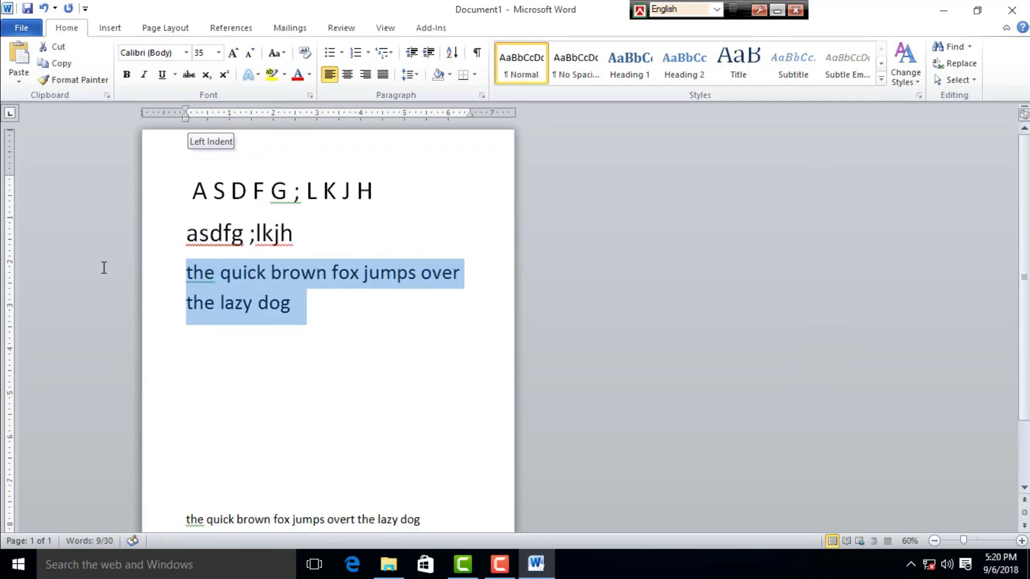
pyautogui.keyDown('ctrl'); pyautogui.scroll(3, 276, 341); pyautogui.keyUp('ctrl')
pyautogui.click(545, 403)
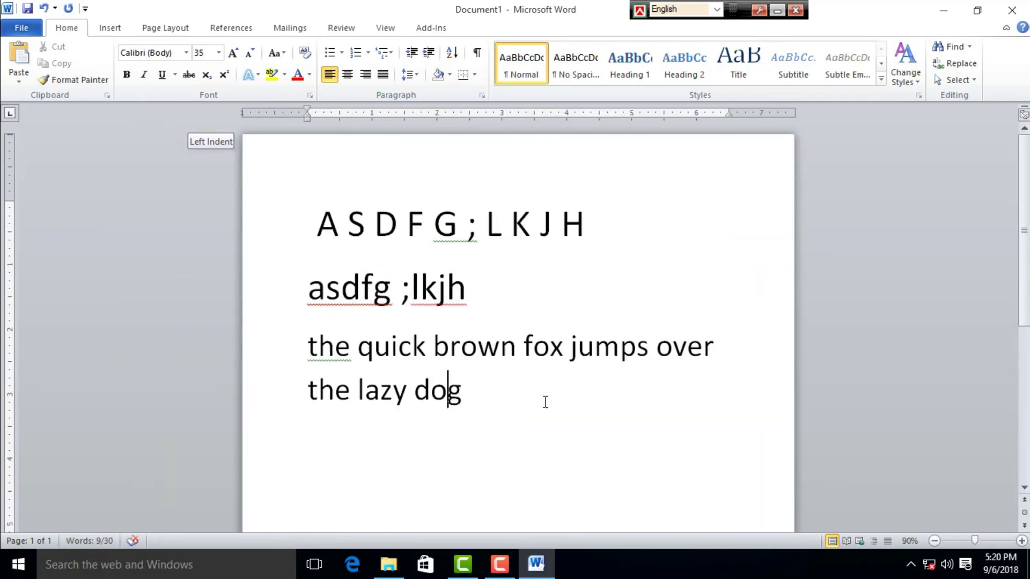
# Step: Reselect the whole 'the quick brown fox' paragraph for resizing to 35
pyautogui.keyDown('ctrl'); pyautogui.scroll(1, 545, 403); pyautogui.keyUp('ctrl')
pyautogui.keyDown('ctrl'); pyautogui.scroll(1, 536, 397); pyautogui.keyUp('ctrl')
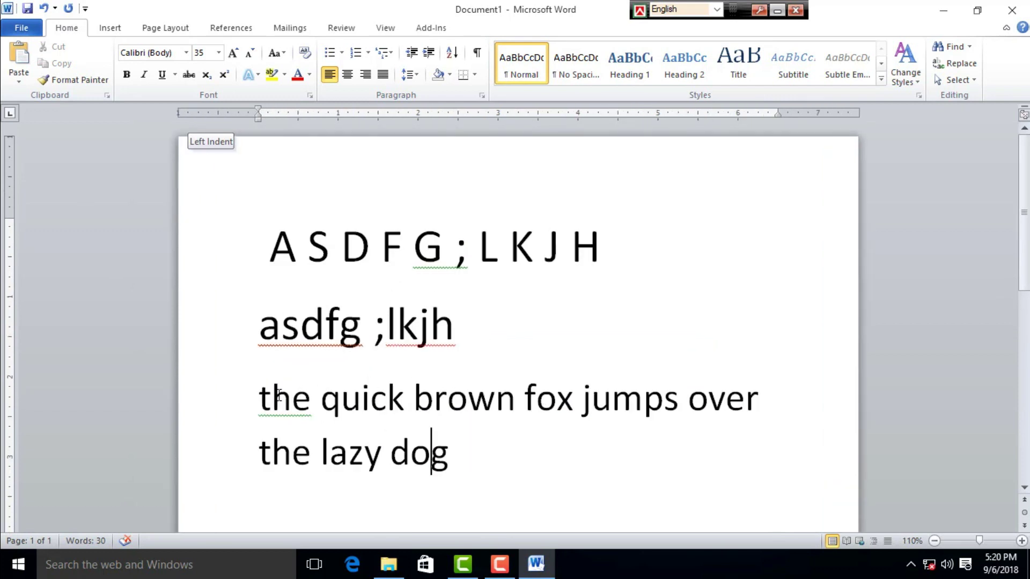
pyautogui.rightClick(443, 397)
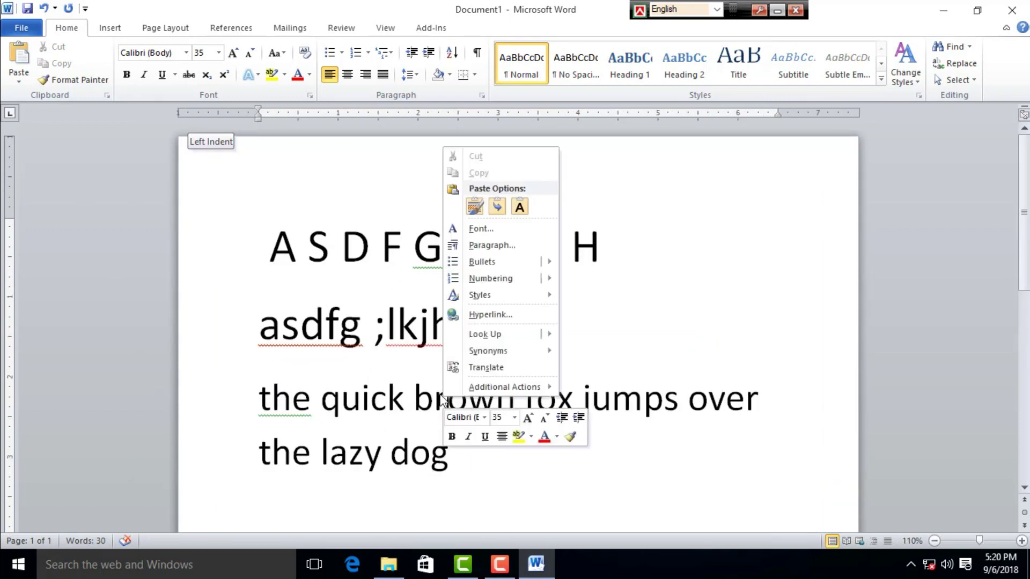
pyautogui.click(479, 460)
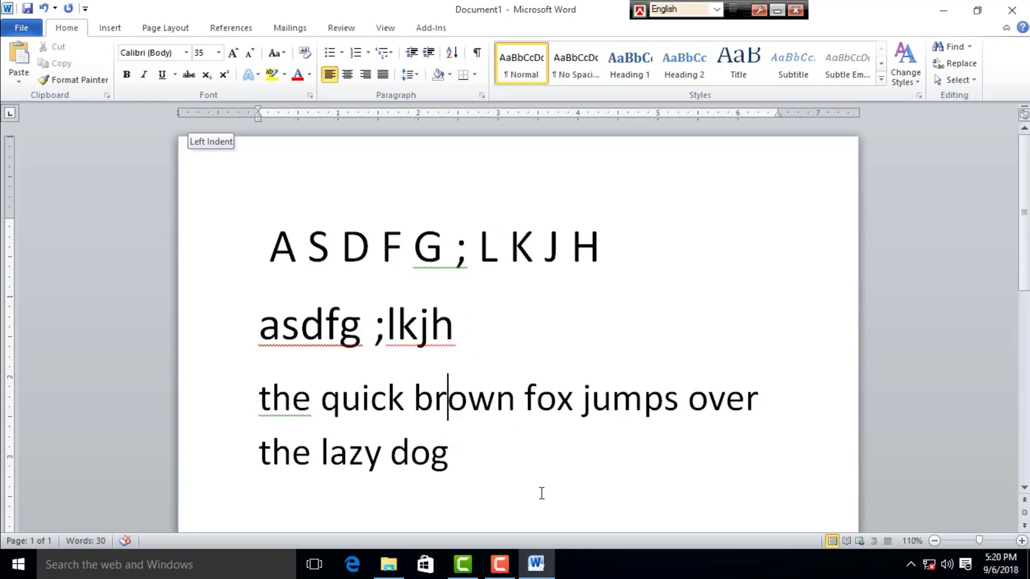
pyautogui.doubleClick(198, 416)
pyautogui.click(483, 466)
pyautogui.moveTo(252, 397); pyautogui.dragTo(467, 468)
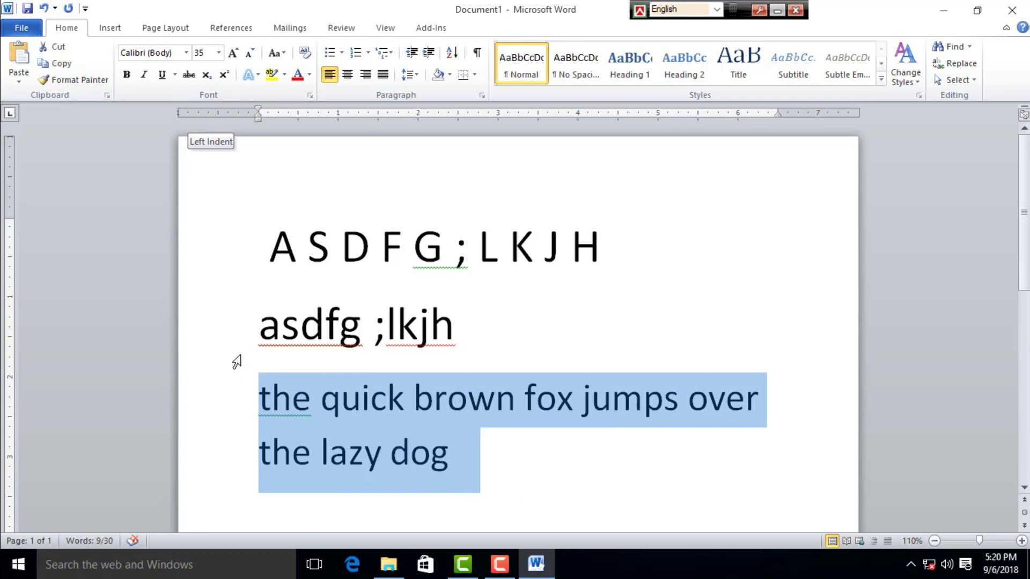
pyautogui.click(426, 462)
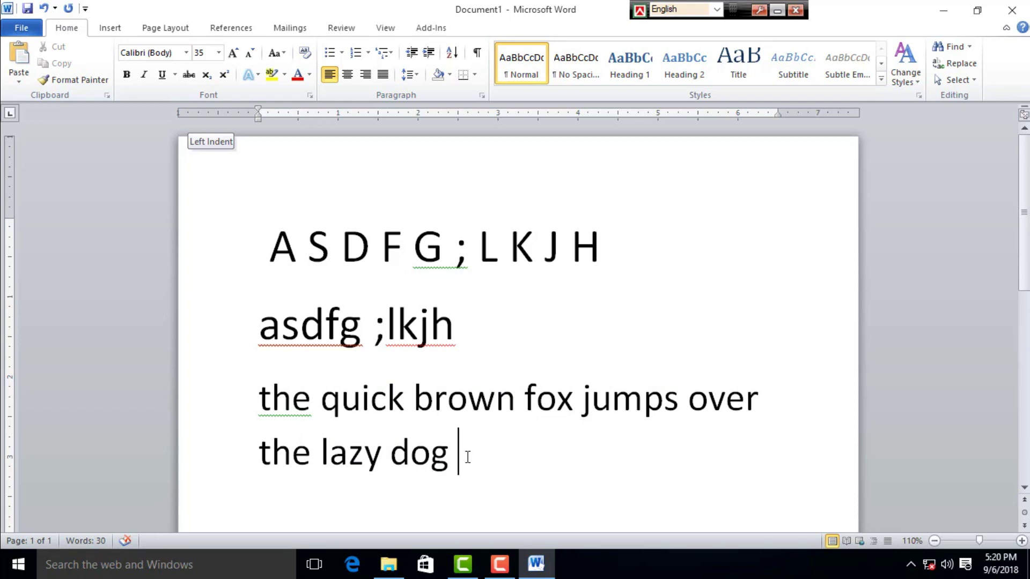
pyautogui.moveTo(463, 453); pyautogui.dragTo(265, 278)
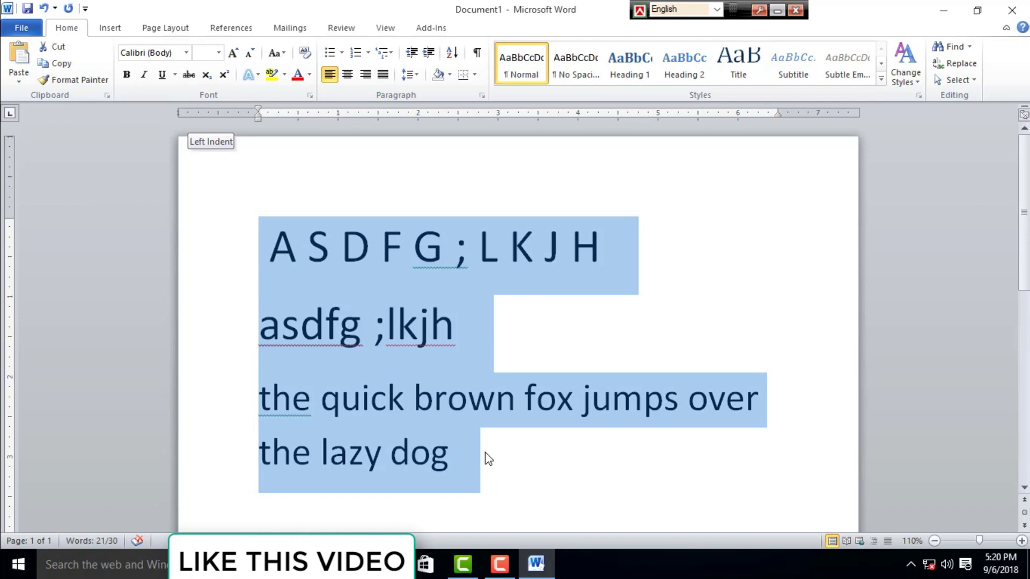
pyautogui.click(487, 459)
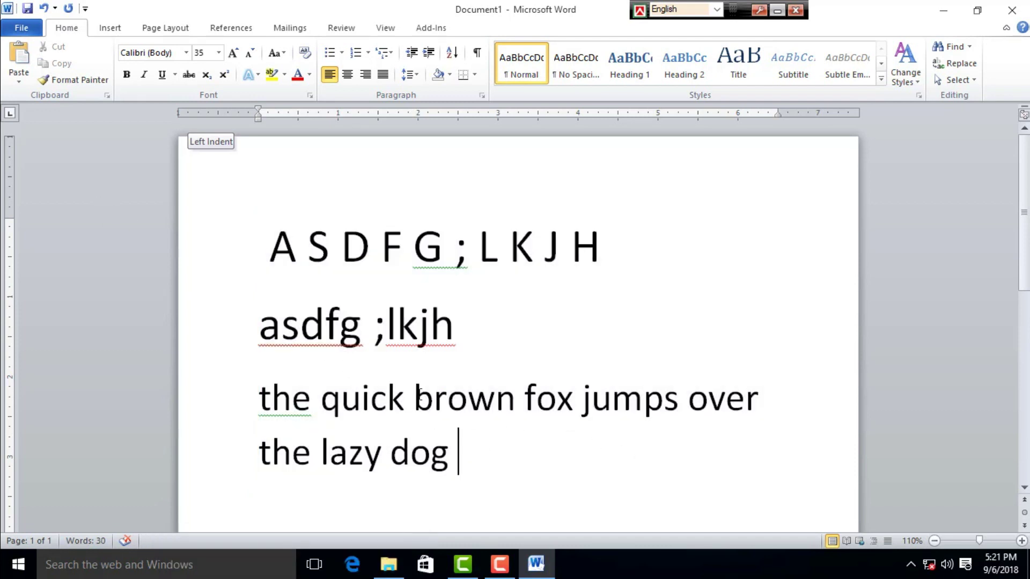
pyautogui.keyDown('shift'); pyautogui.click(275, 256); pyautogui.keyUp('shift')
pyautogui.keyDown('shift'); pyautogui.click(266, 248); pyautogui.keyUp('shift')
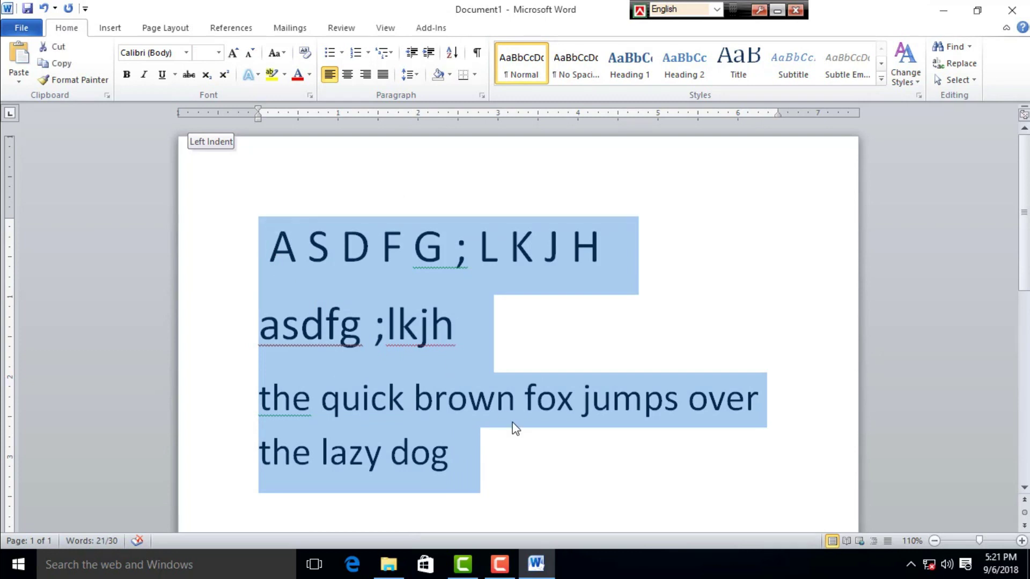
pyautogui.click(483, 456)
pyautogui.keyDown('shift'); pyautogui.click(222, 257); pyautogui.keyUp('shift')
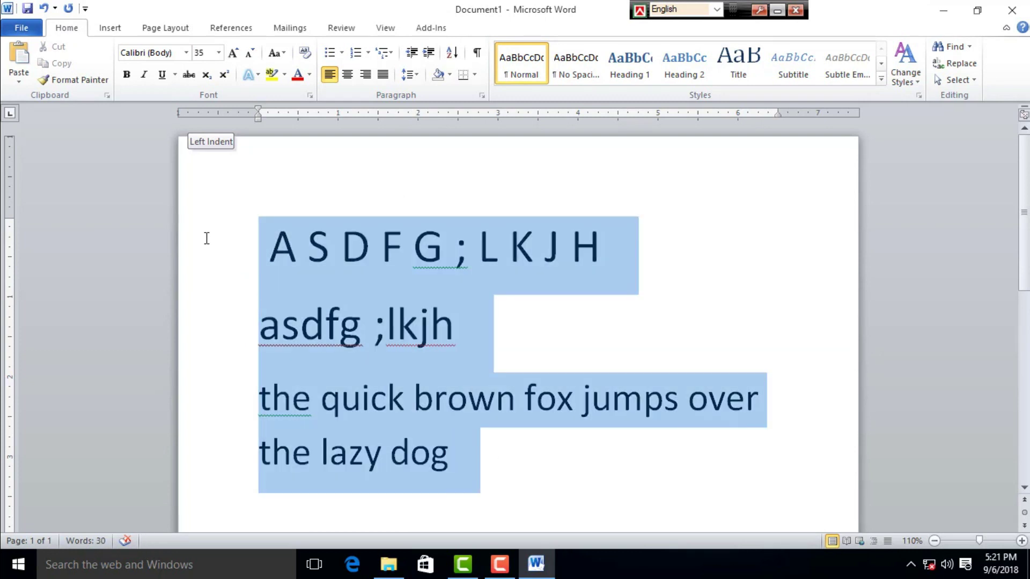
pyautogui.keyDown('shift'); pyautogui.click(270, 239); pyautogui.keyUp('shift')
pyautogui.keyDown('shift'); pyautogui.click(254, 241); pyautogui.keyUp('shift')
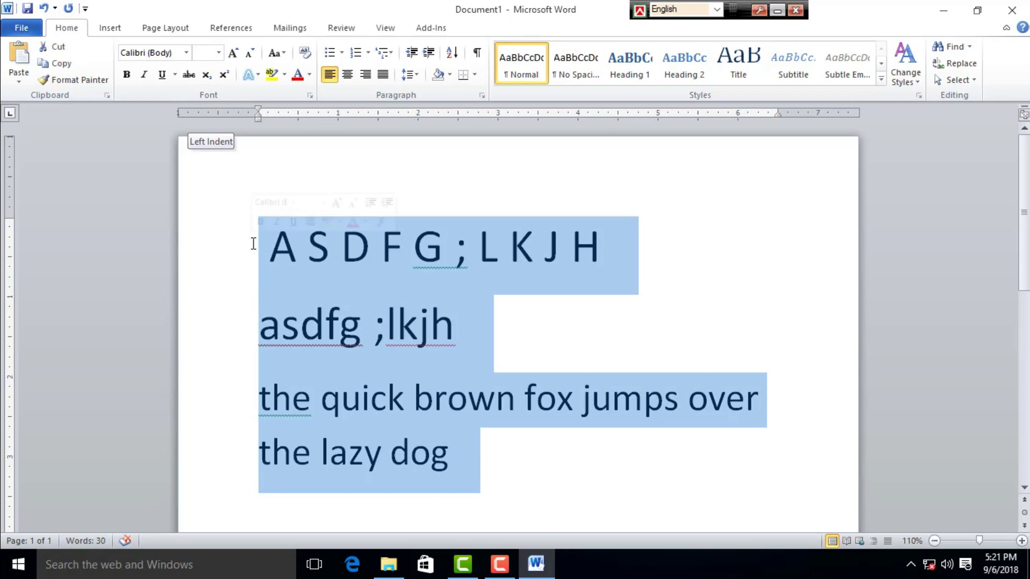
pyautogui.click(483, 468)
pyautogui.moveTo(259, 247)
pyautogui.mouseDown()
pyautogui.moveTo(725, 298)
pyautogui.moveTo(680, 249)
pyautogui.mouseUp()
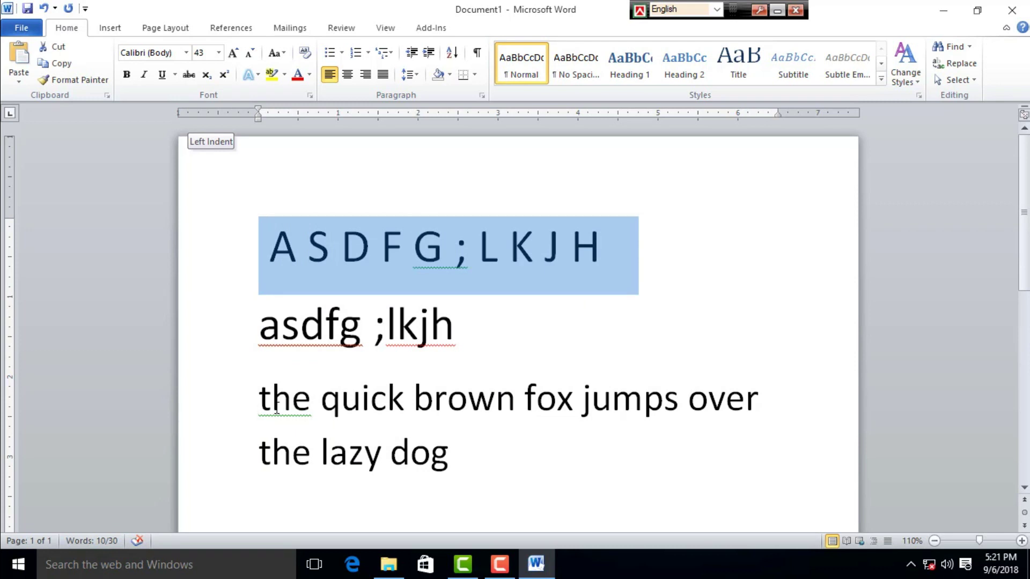
pyautogui.moveTo(257, 401); pyautogui.dragTo(533, 479)
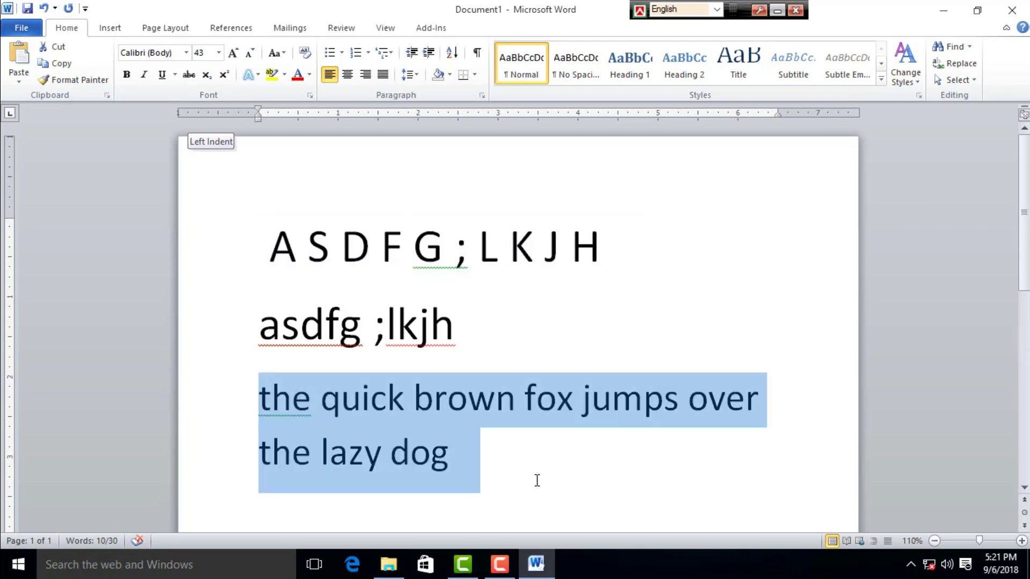
pyautogui.click(494, 466)
pyautogui.moveTo(271, 240); pyautogui.dragTo(637, 240)
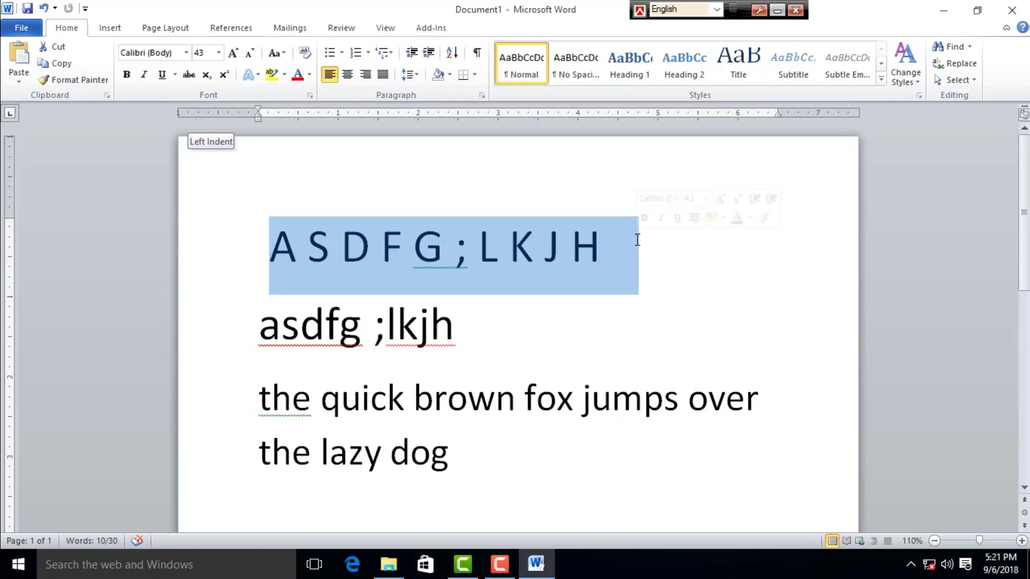
# Step: Insert a blank paragraph before the 'A S D F G ; L K J H' line so the text starts lower
pyautogui.click(639, 249)
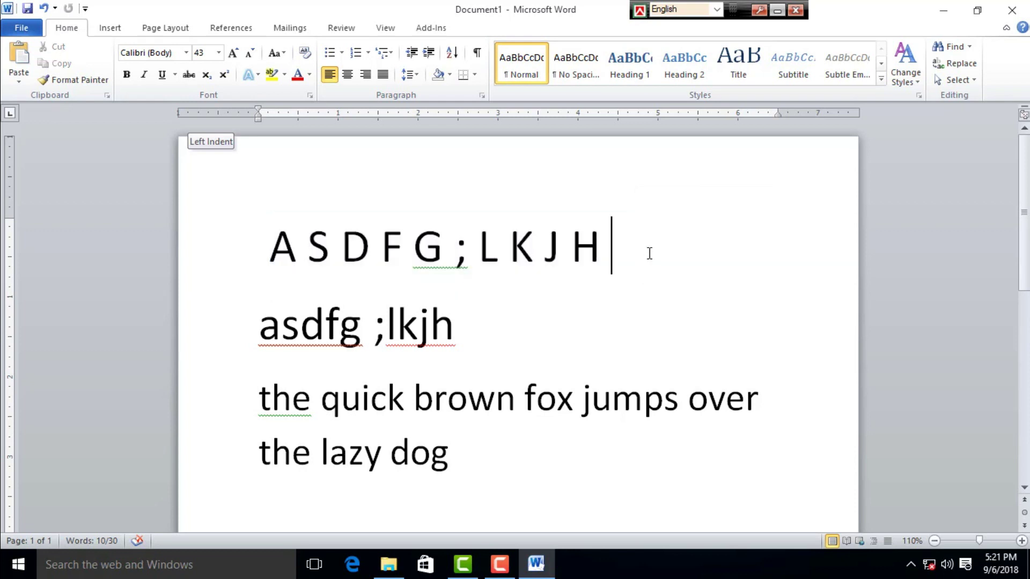
pyautogui.click(183, 227)
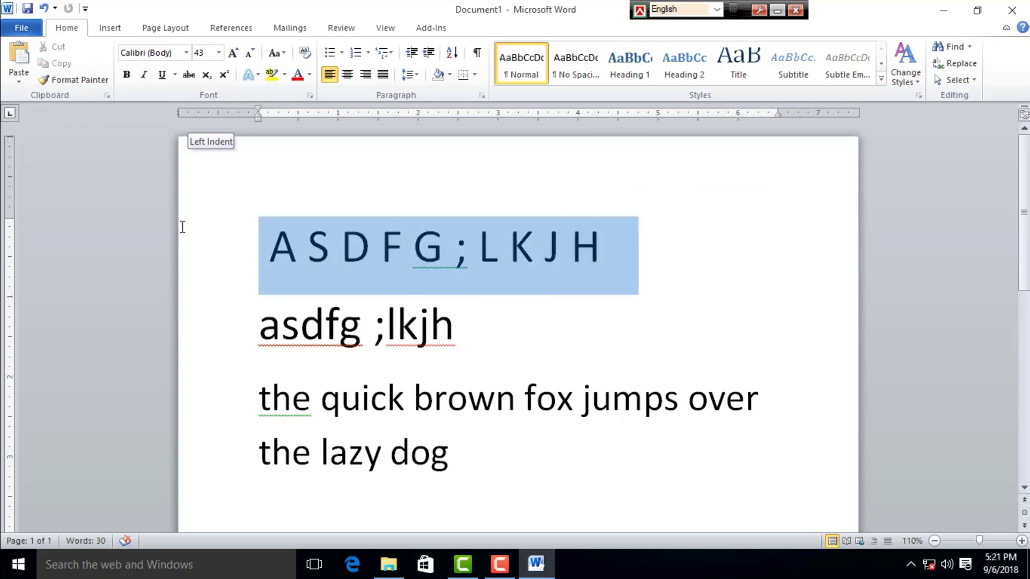
pyautogui.click(263, 236)
pyautogui.press('Return')
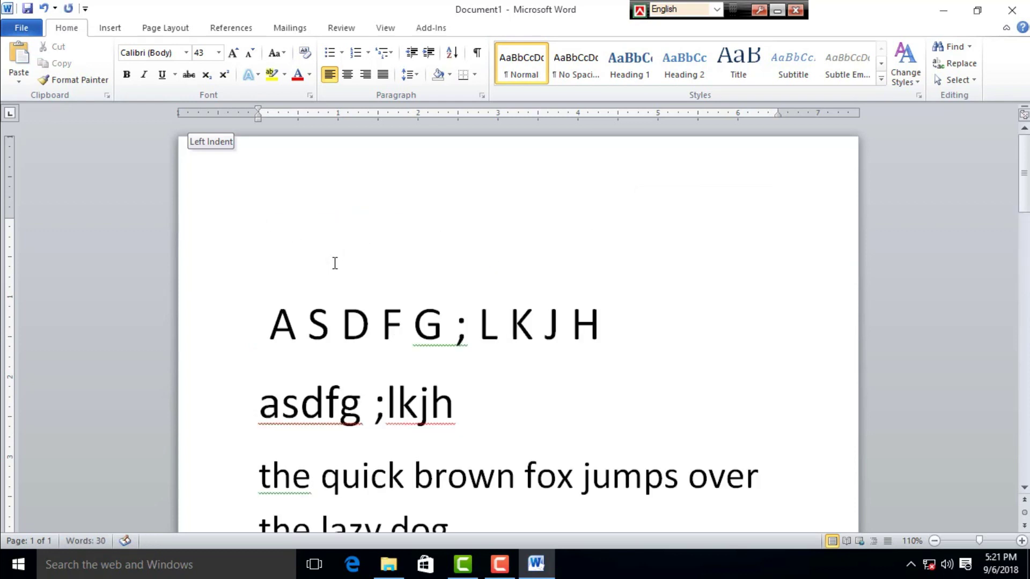